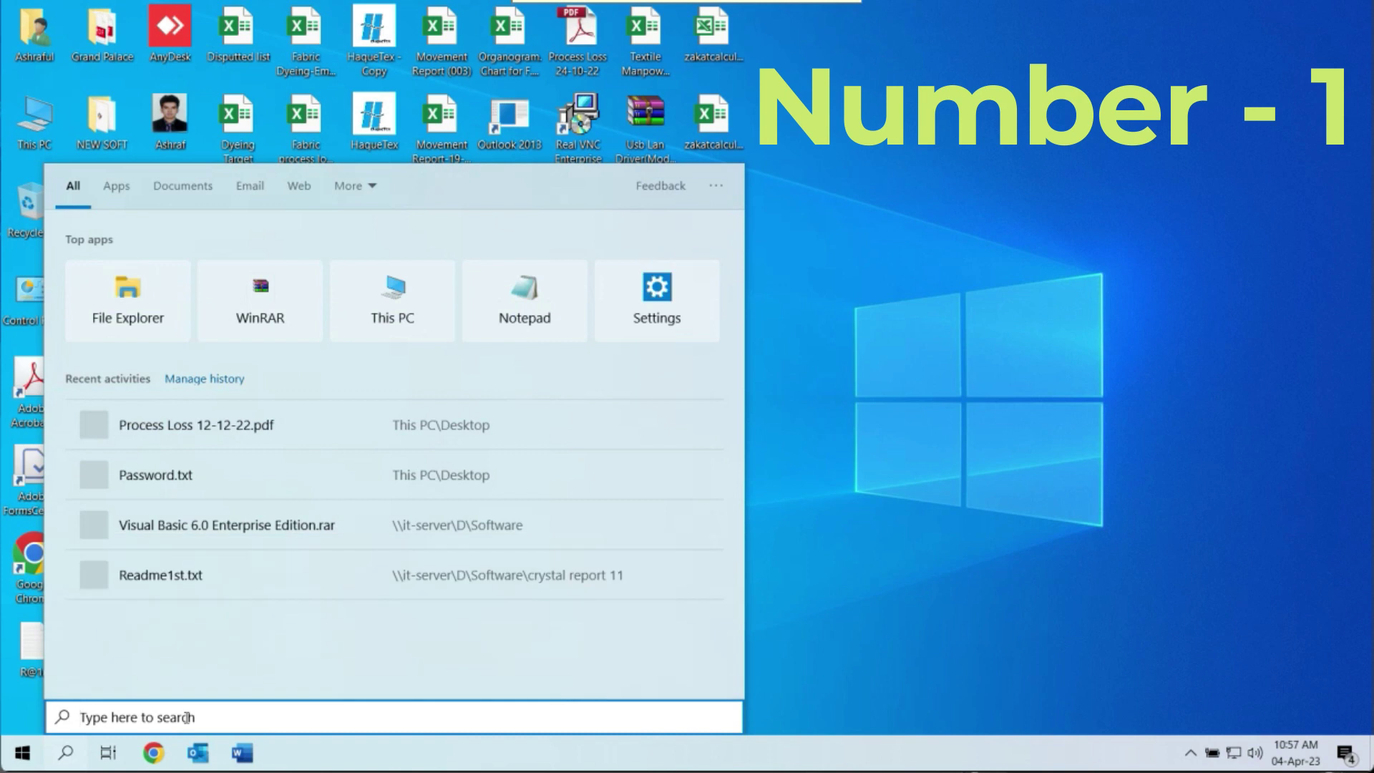
- Search Windows for "services" and open the Services app
{"action": "type", "text": "se"}
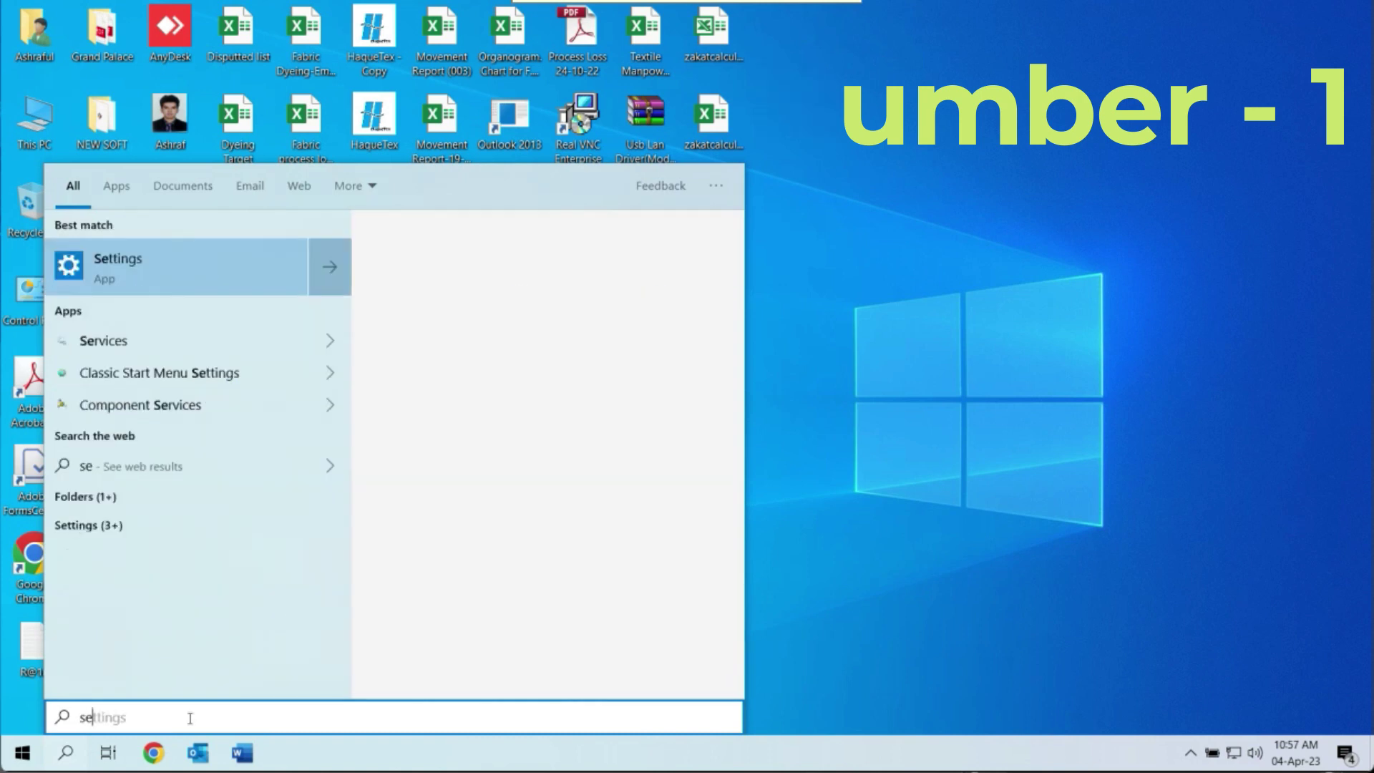
{"action": "type", "text": "rv"}
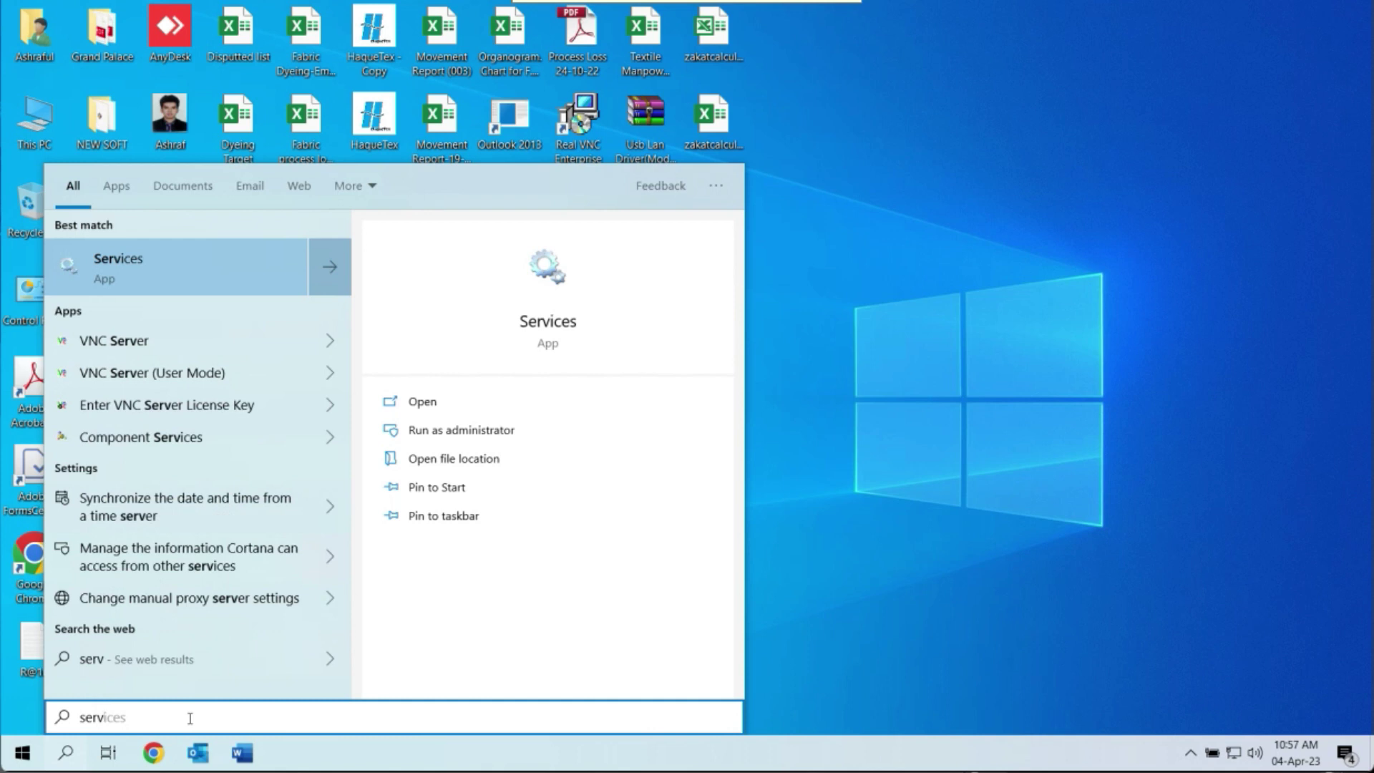
{"action": "type", "text": "ice"}
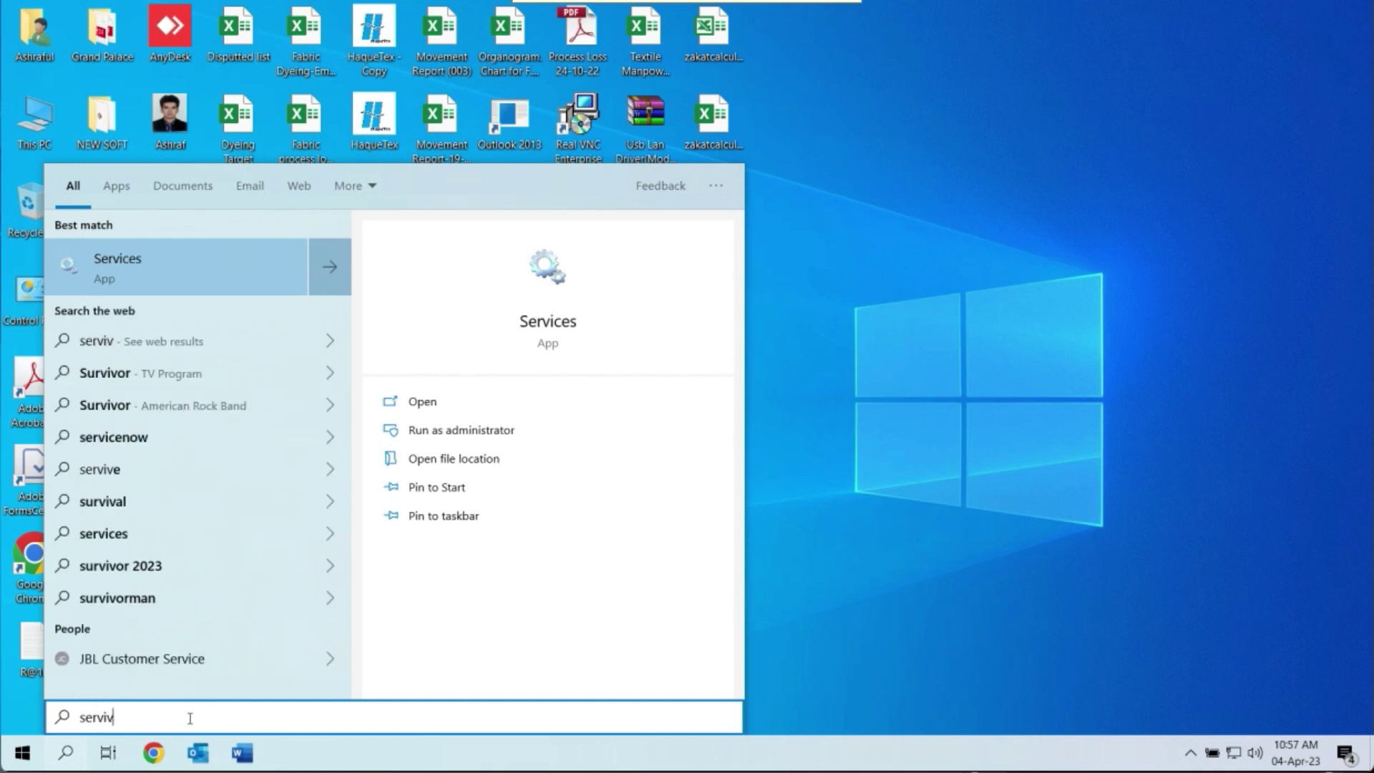
{"action": "type", "text": "s"}
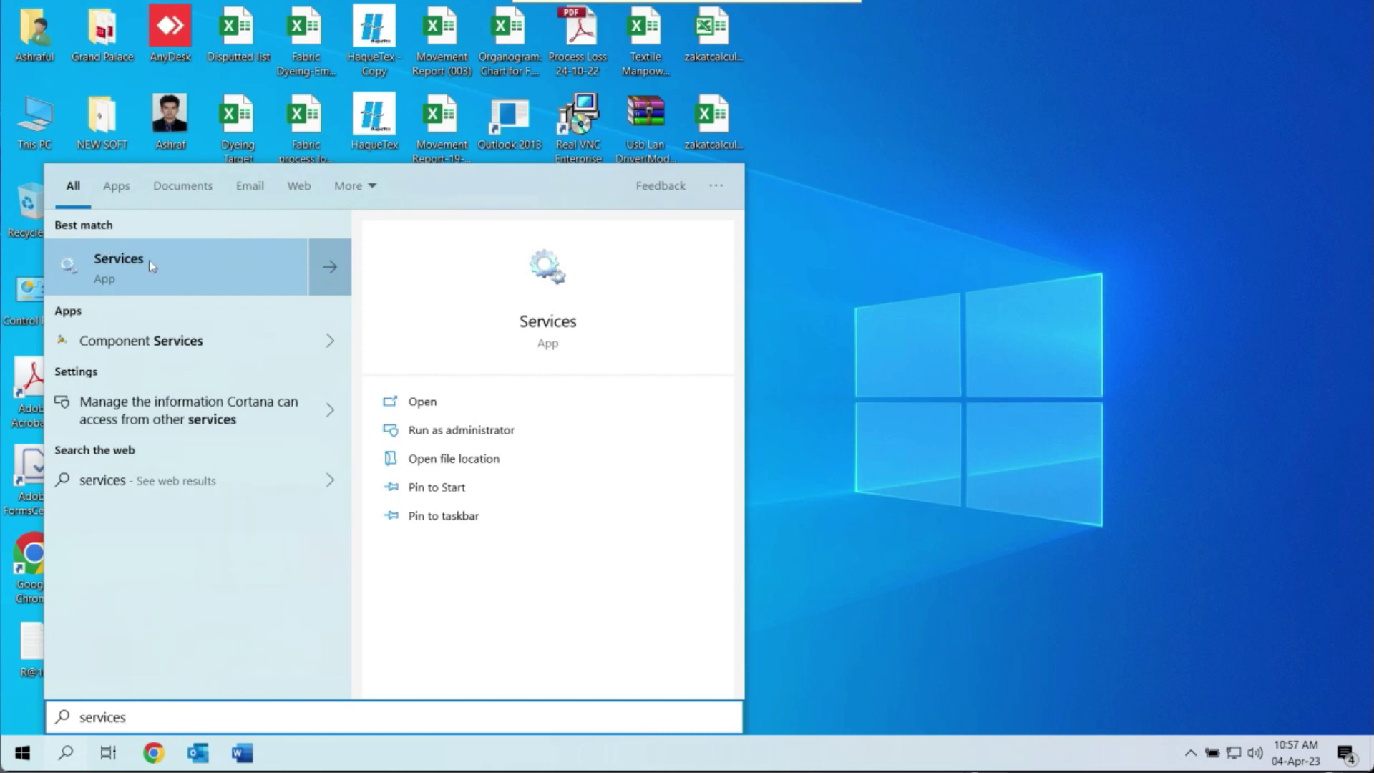
{"action": "left_click", "coordinate": [87, 262]}
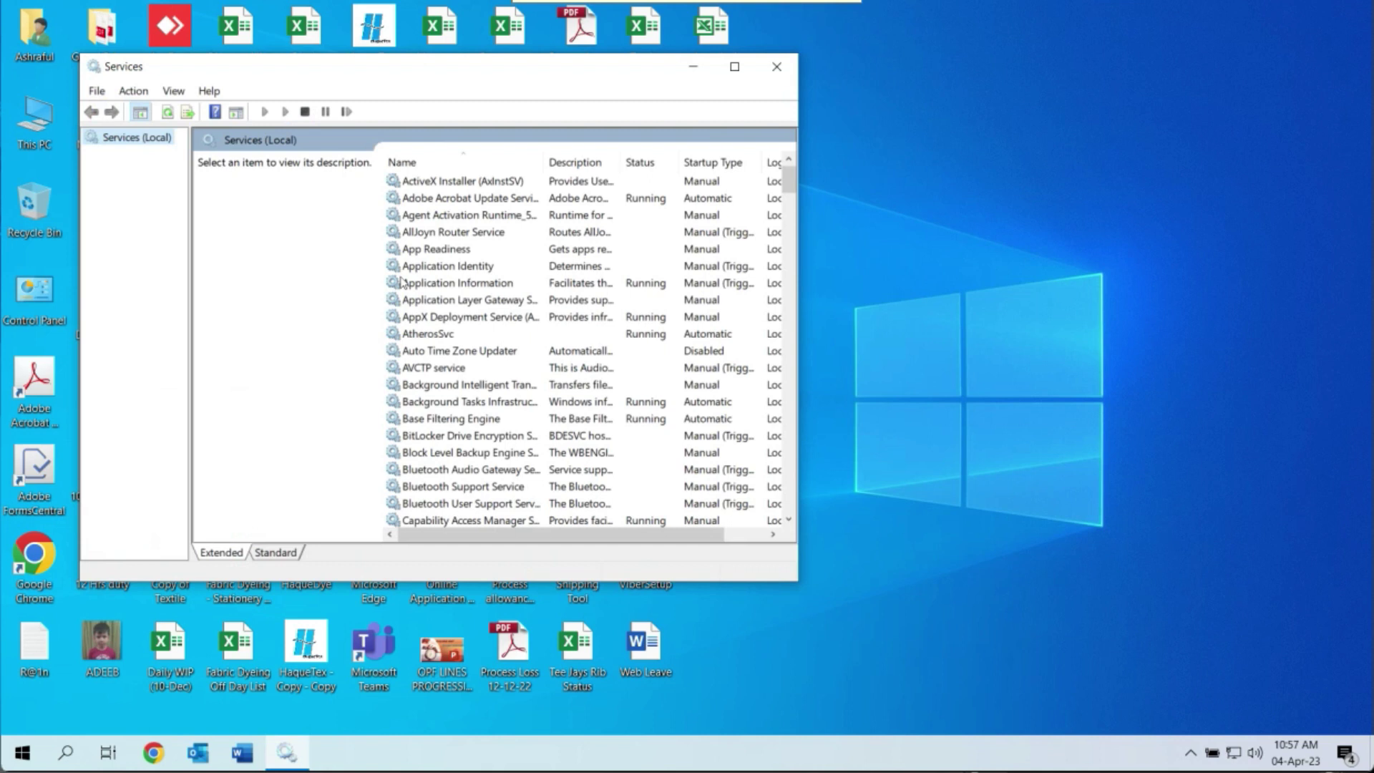
- Find the Windows Update service in the list of local services and open its properties
{"action": "left_click", "coordinate": [452, 316]}
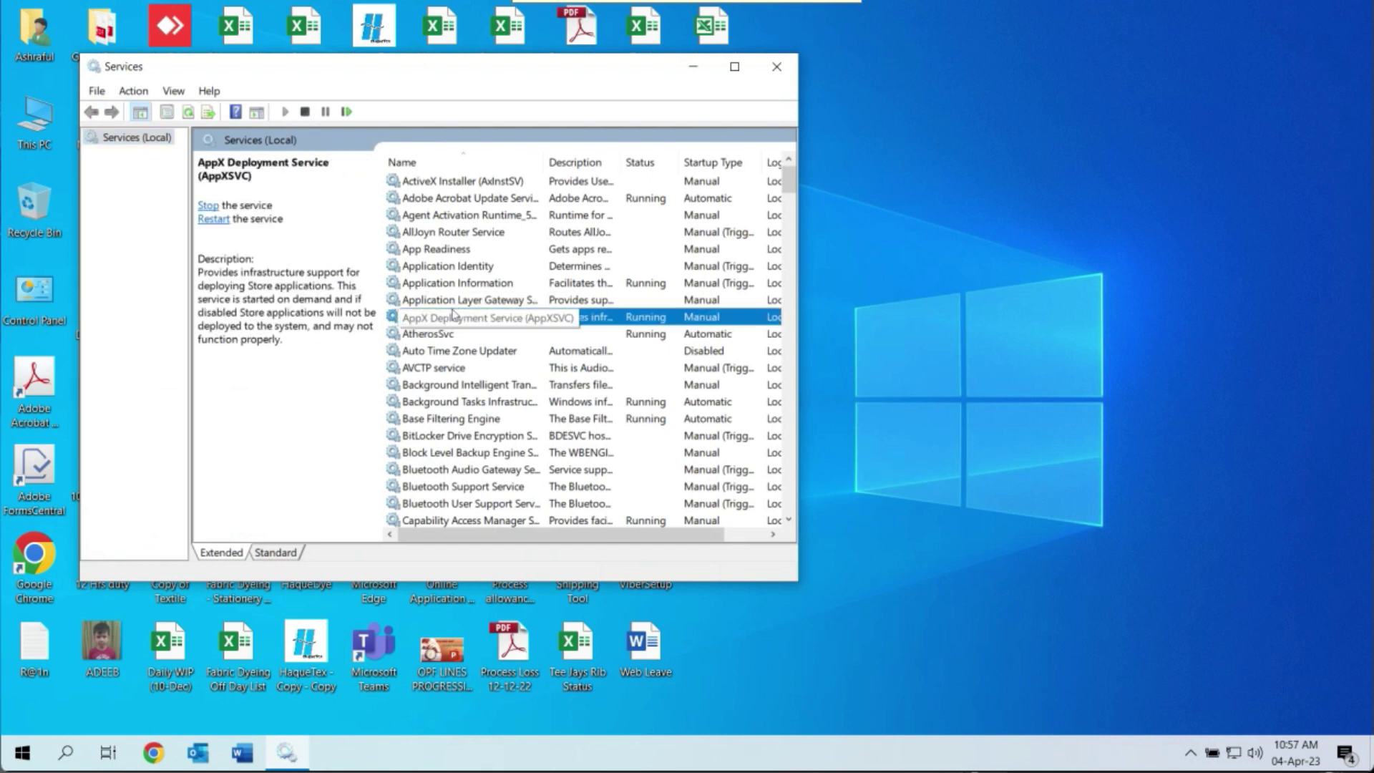
{"action": "key", "text": "w"}
{"action": "key", "text": "Down"}
{"action": "key", "text": "Down"}
{"action": "key", "text": "Down"}
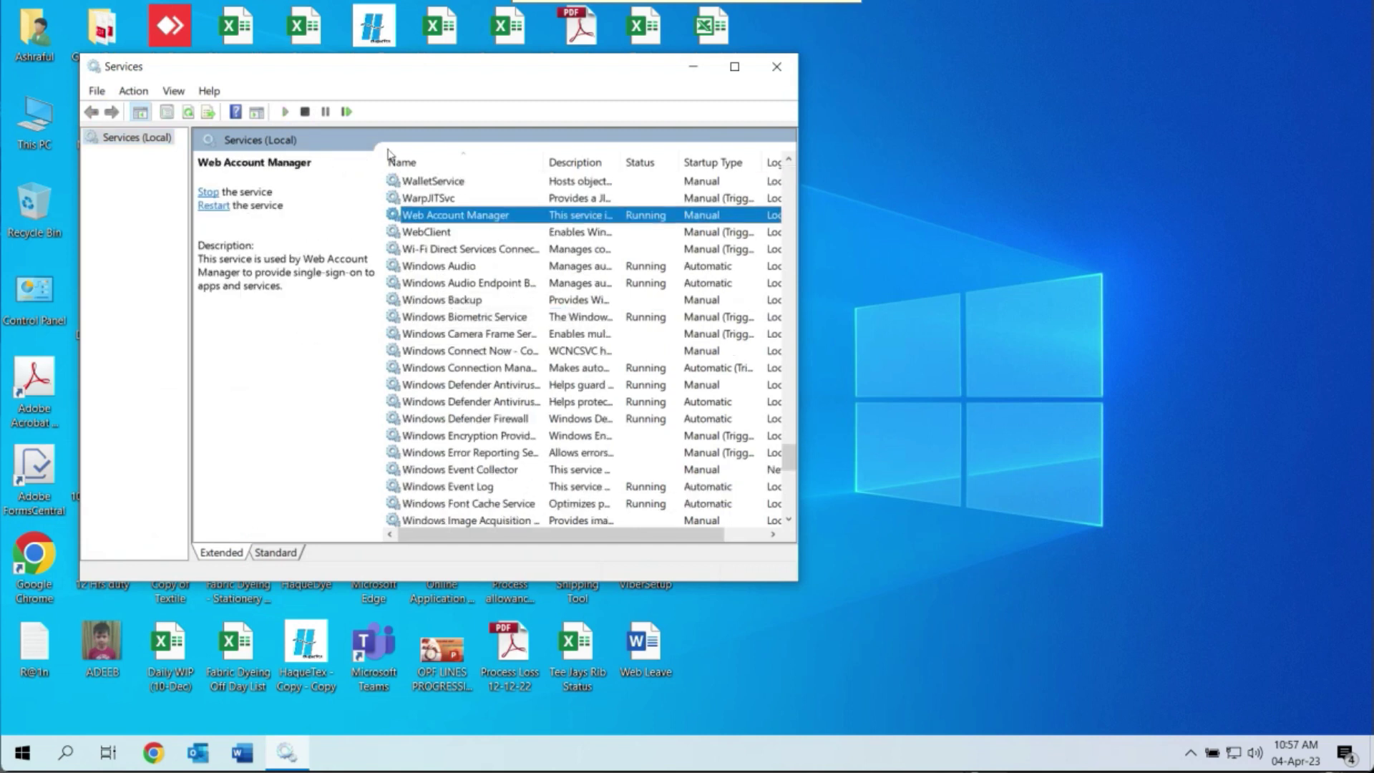
{"action": "key", "text": "Down"}
{"action": "key", "text": "Down"}
{"action": "key", "text": "Down"}
{"action": "key", "text": "Down"}
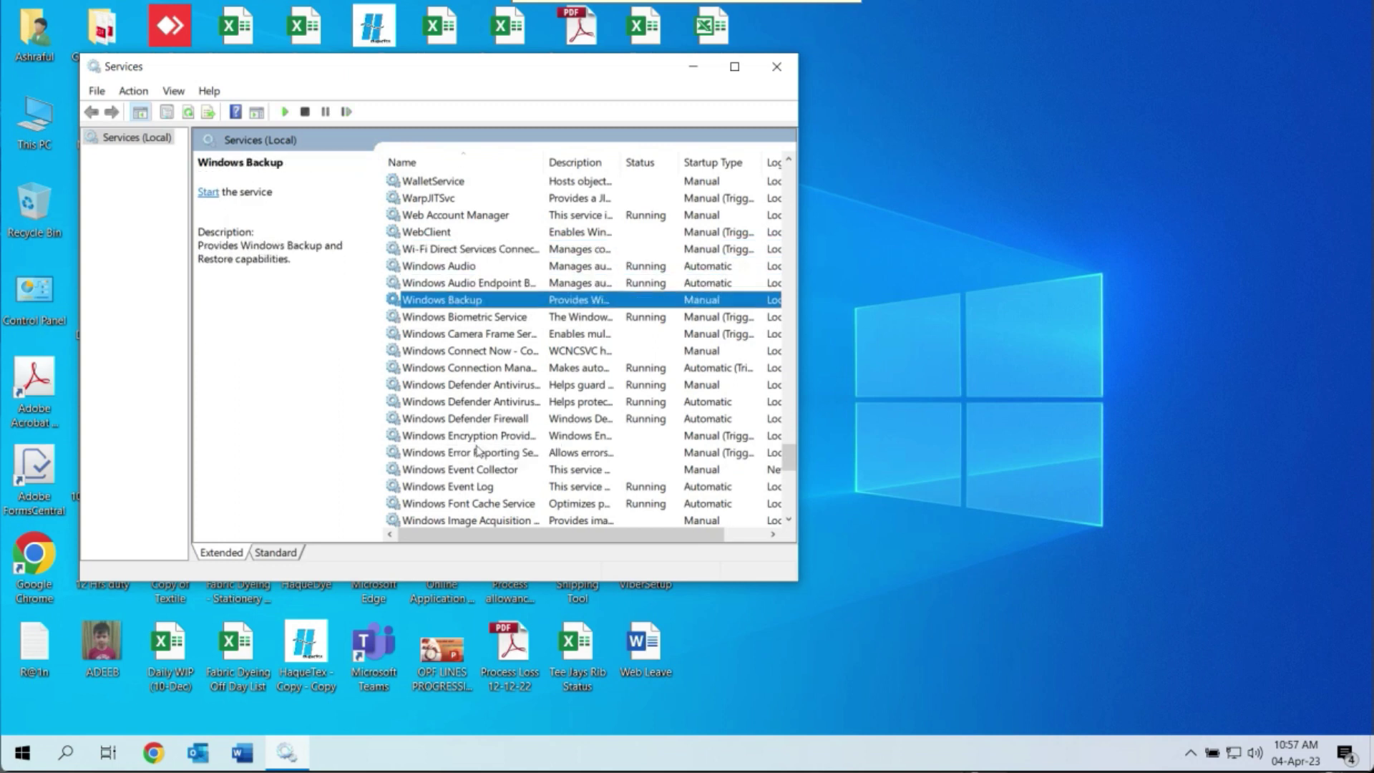
{"action": "key", "text": "Down"}
{"action": "key", "text": "Down"}
{"action": "key", "text": "Down"}
{"action": "key", "text": "Down"}
{"action": "key", "text": "Down"}
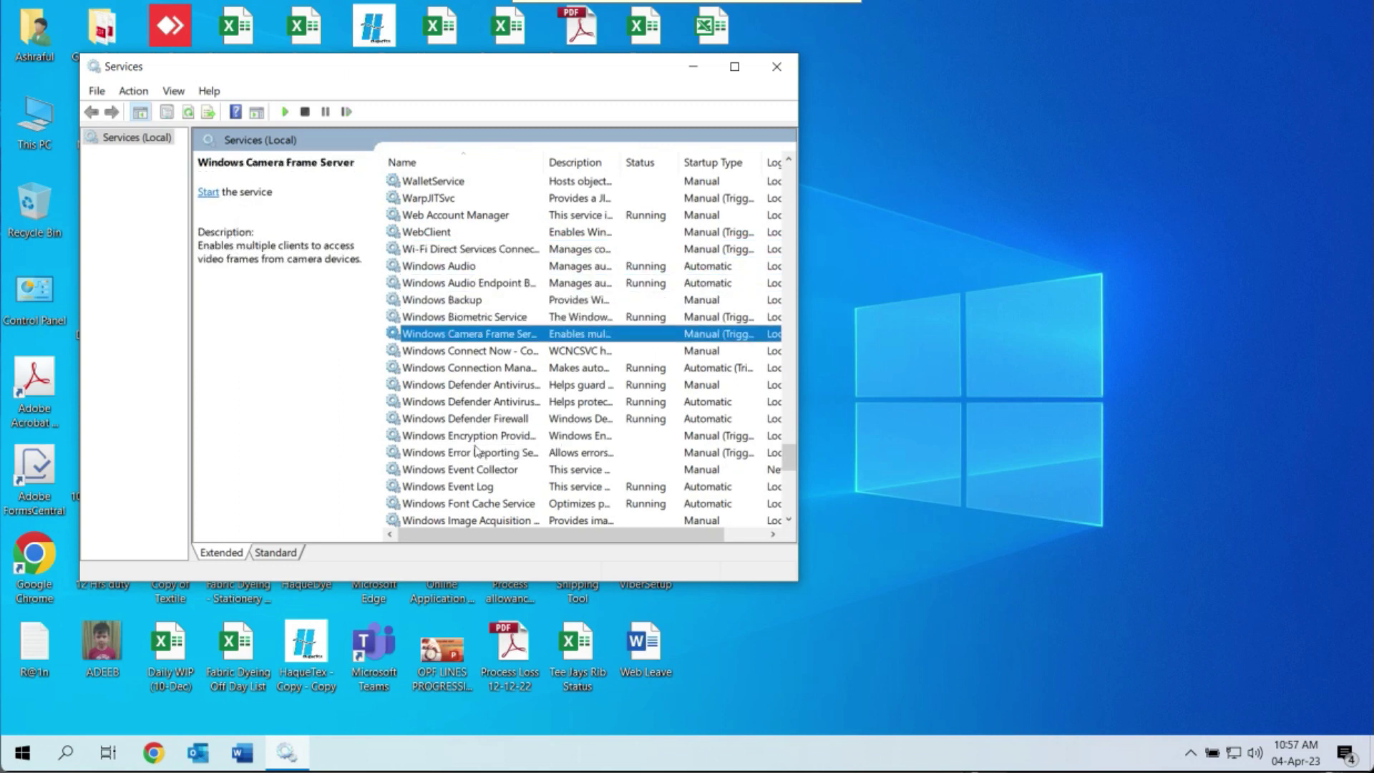
{"action": "key", "text": "Down"}
{"action": "key", "text": "Down"}
{"action": "key", "text": "Down"}
{"action": "key", "text": "Down"}
{"action": "key", "text": "Down"}
{"action": "key", "text": "Down"}
{"action": "key", "text": "Down"}
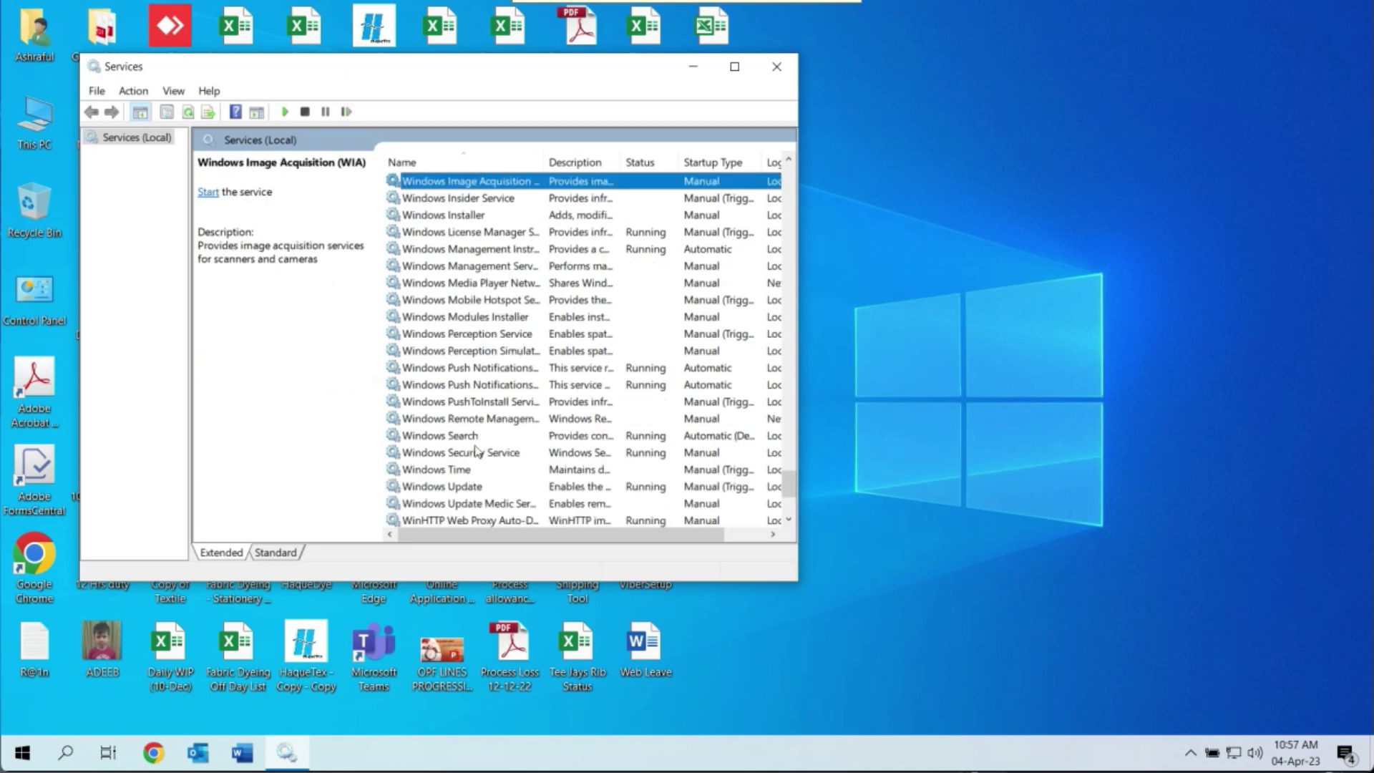
{"action": "left_click", "coordinate": [474, 488]}
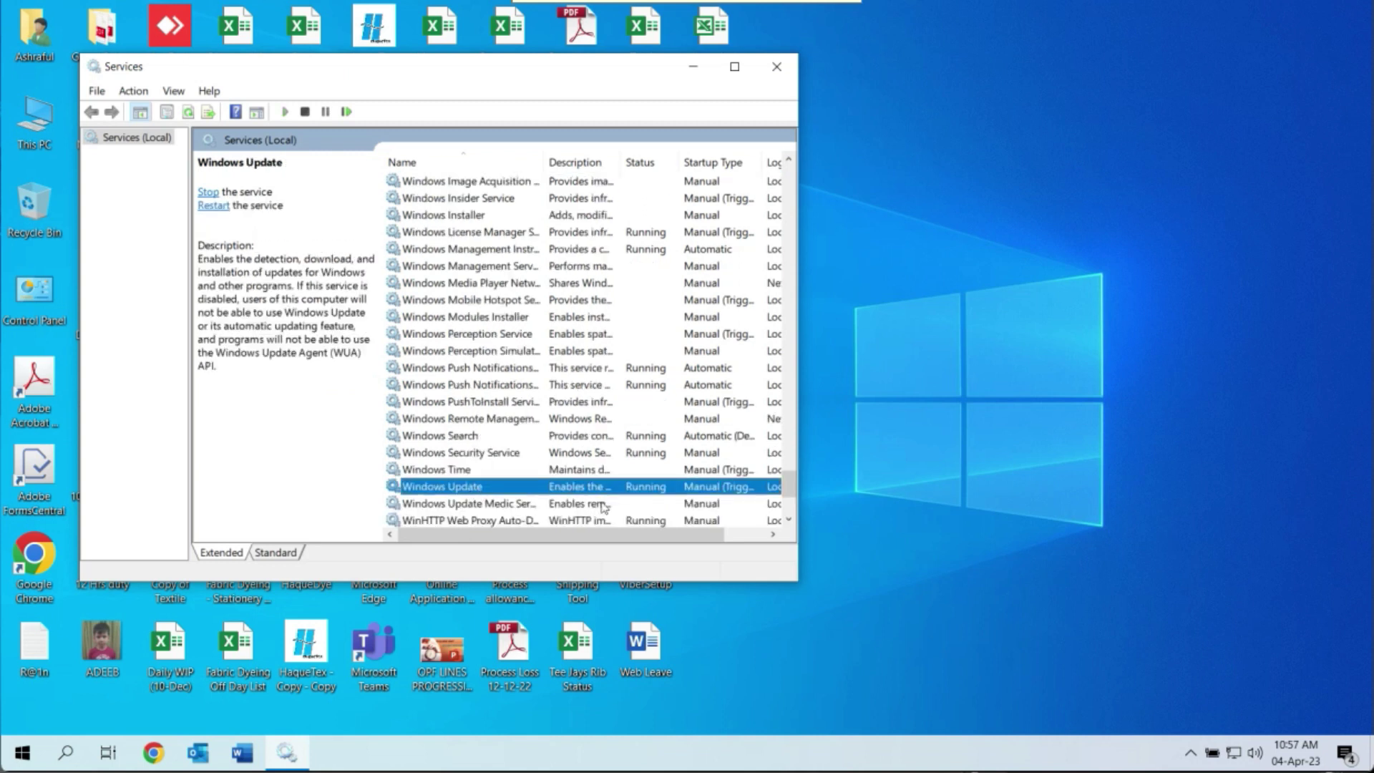
{"action": "double_click", "coordinate": [474, 488]}
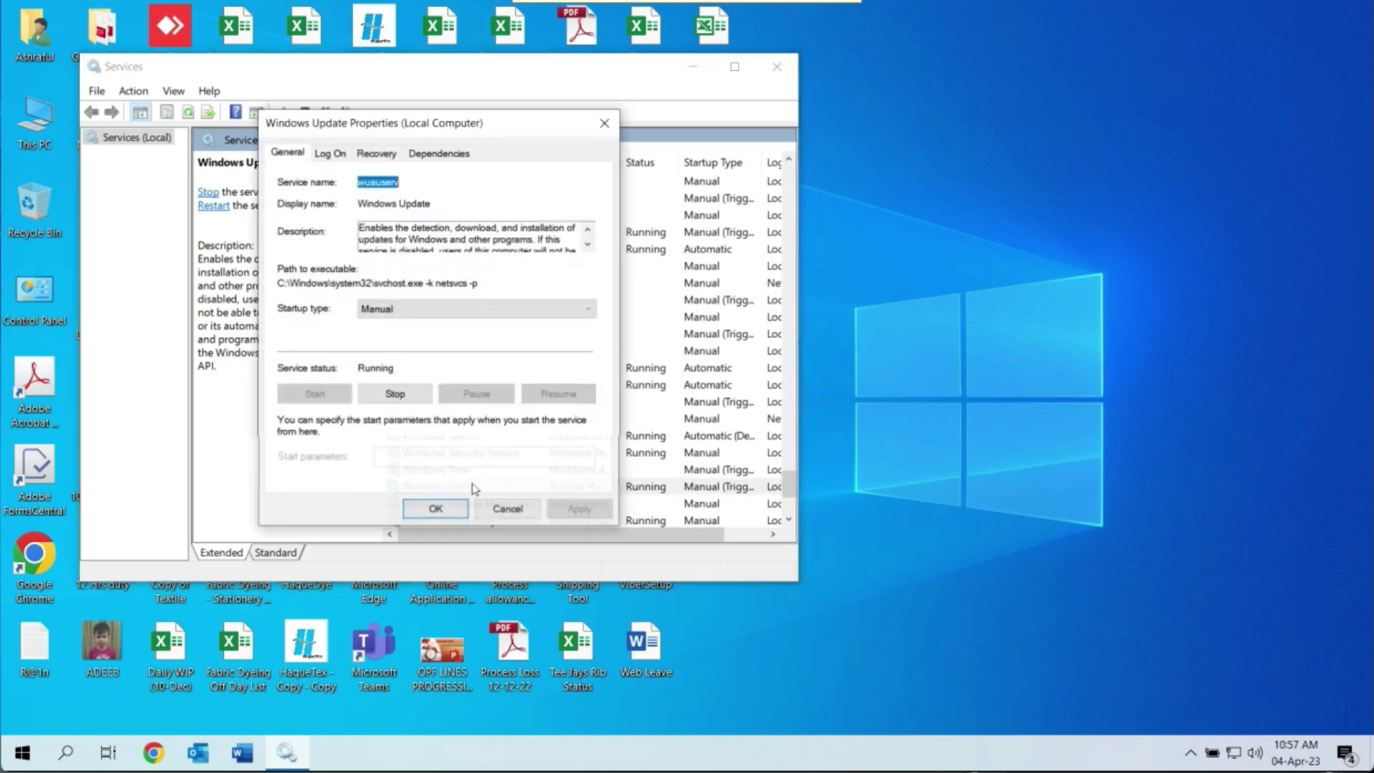
- Set the Windows Update service's startup type to Disabled and apply the change
{"action": "left_click", "coordinate": [398, 314]}
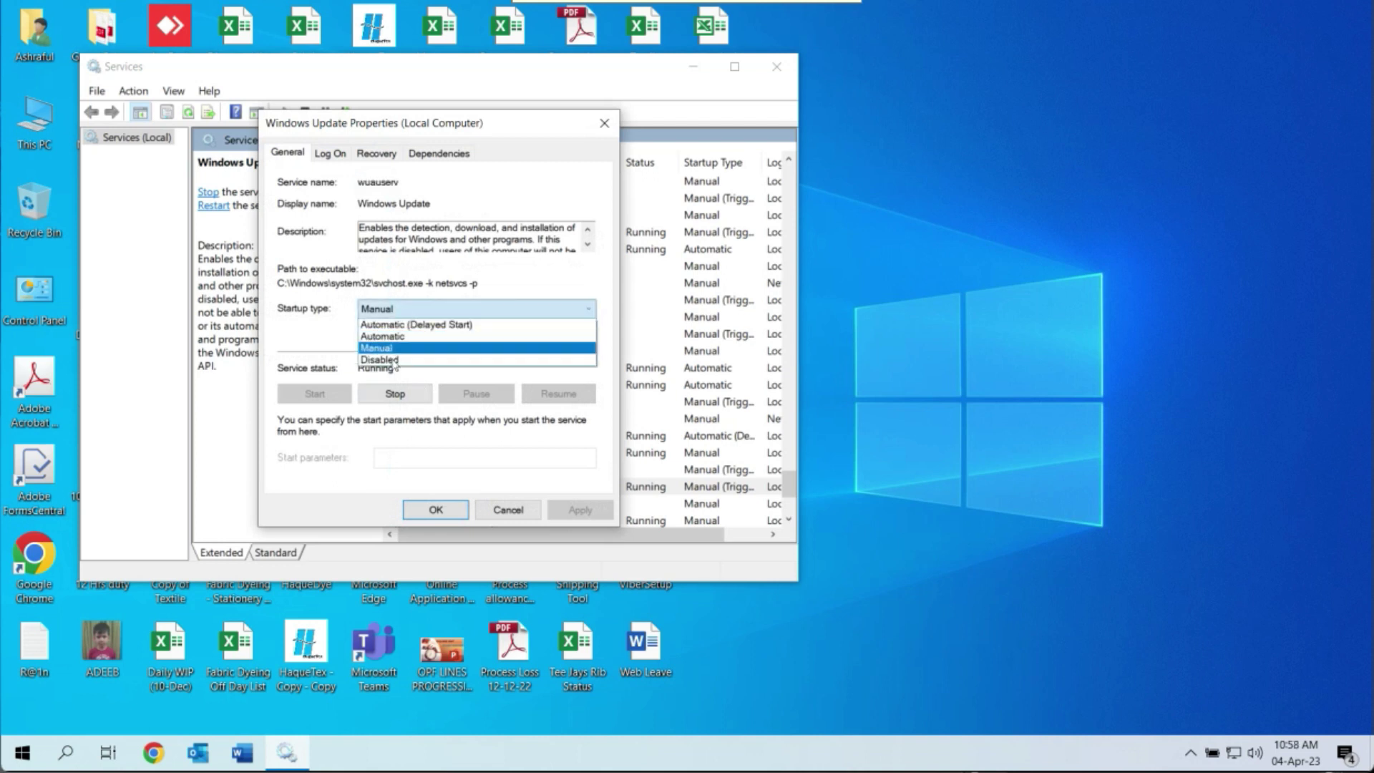
{"action": "left_click", "coordinate": [383, 364]}
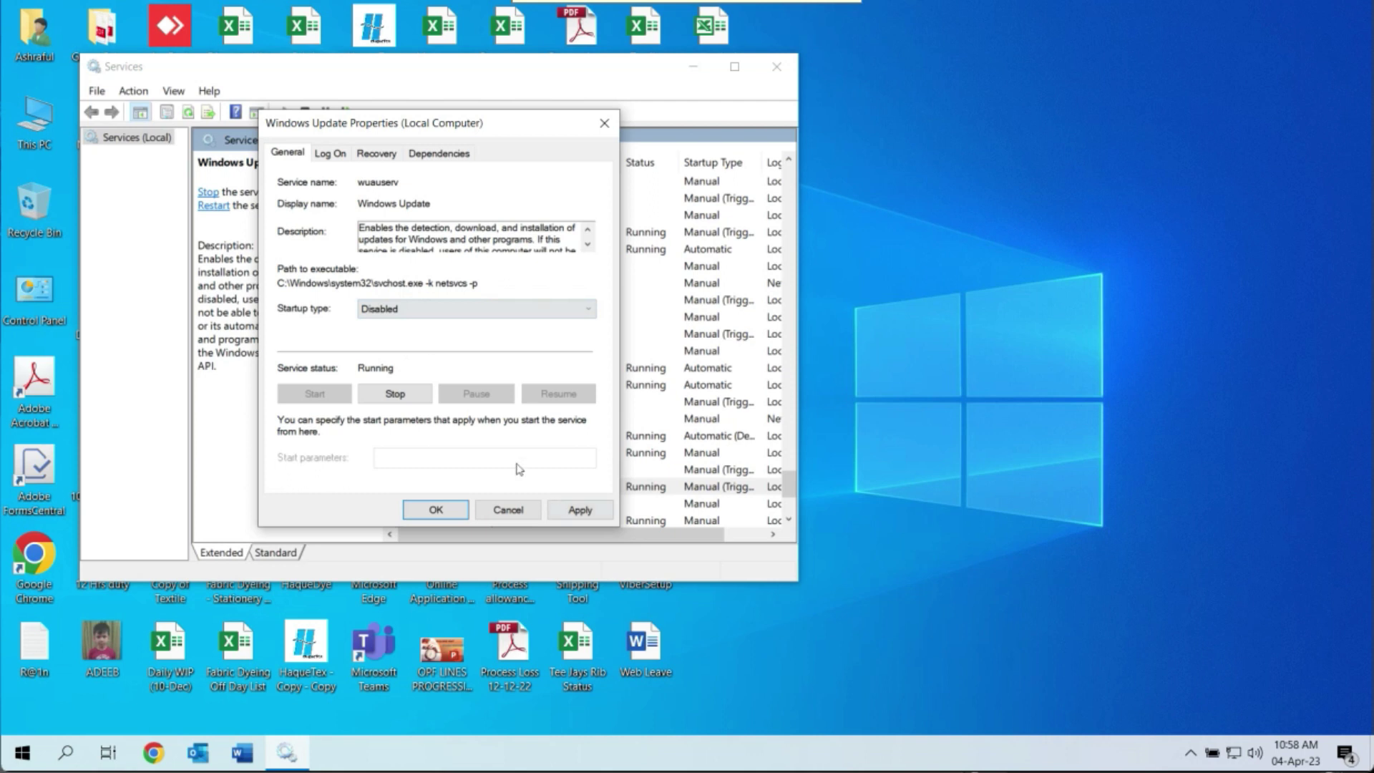
{"action": "left_click", "coordinate": [572, 510]}
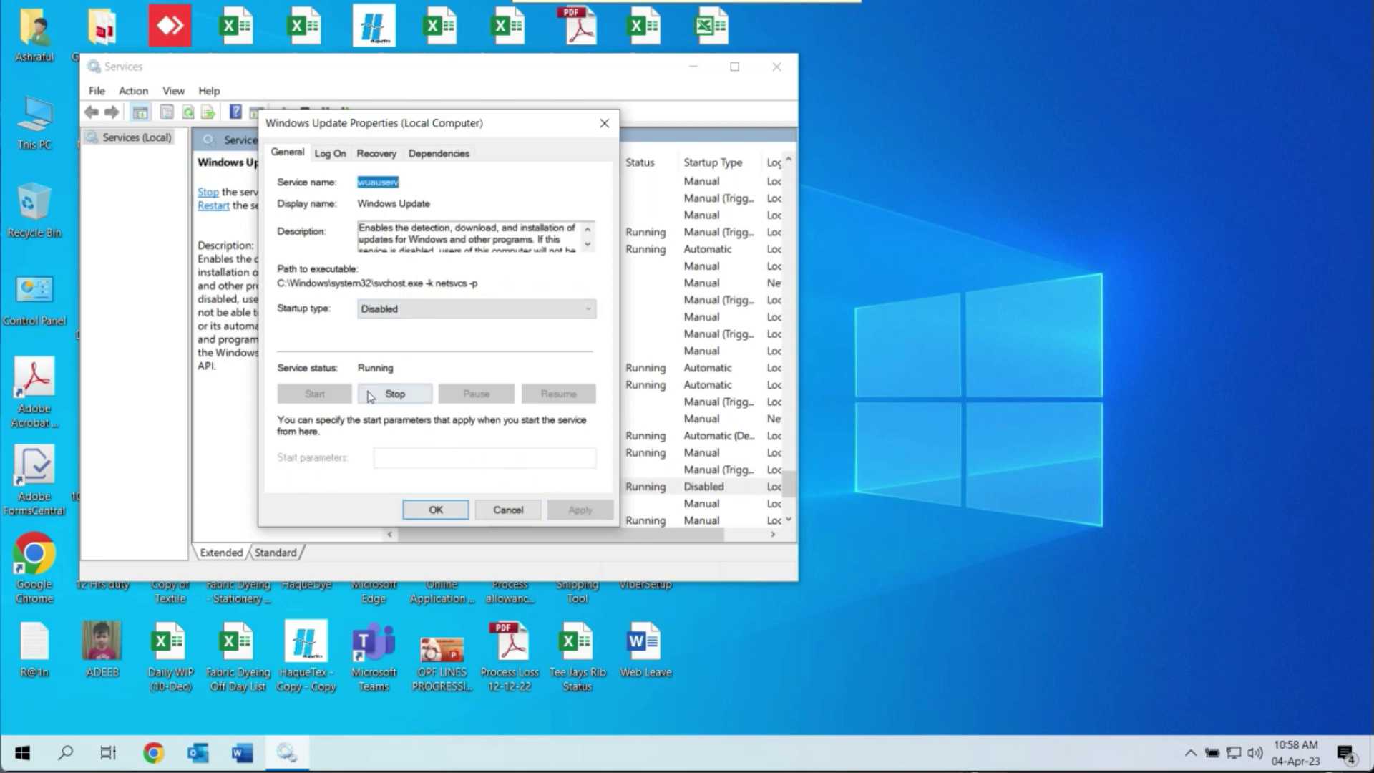
- Stop the running Windows Update service and close its properties with the changes accepted
{"action": "left_click", "coordinate": [400, 394]}
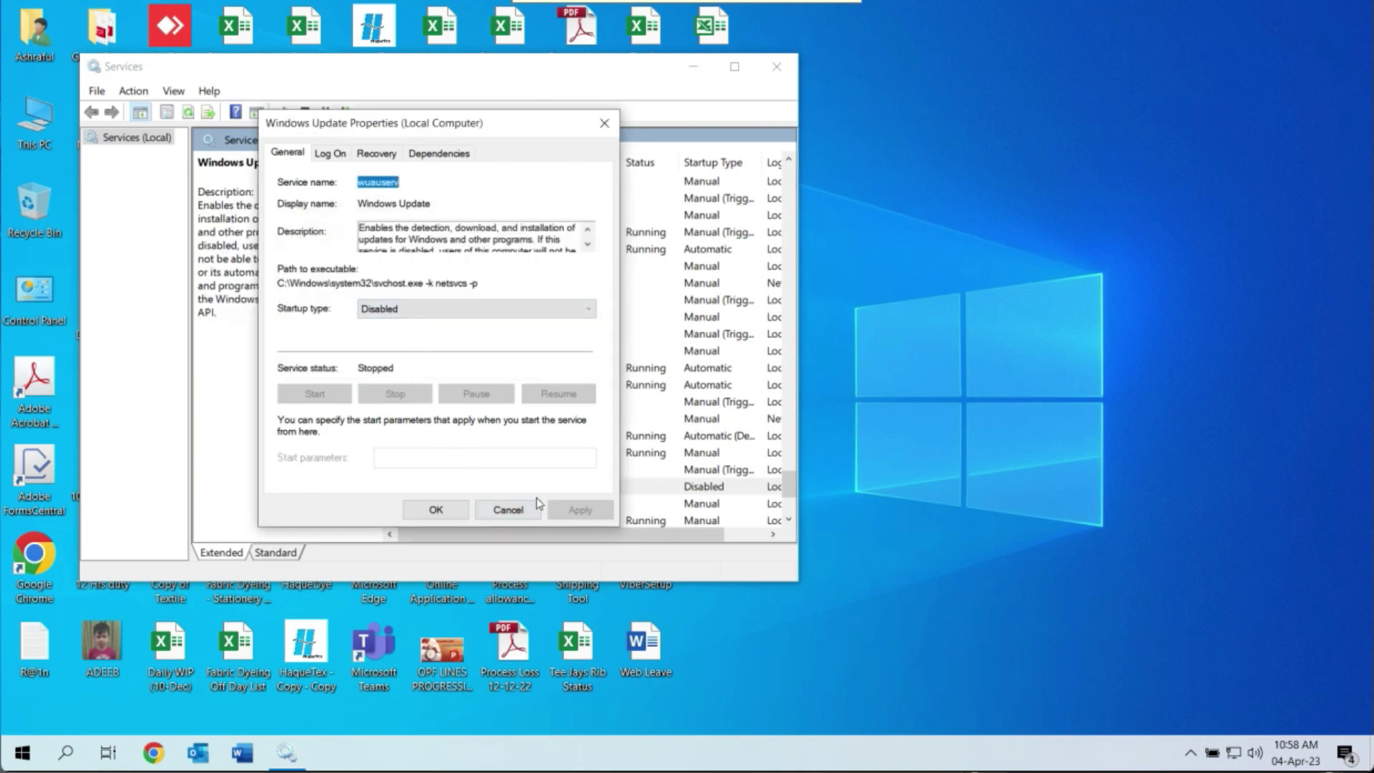
{"action": "left_click", "coordinate": [438, 510]}
{"action": "left_click", "coordinate": [644, 489]}
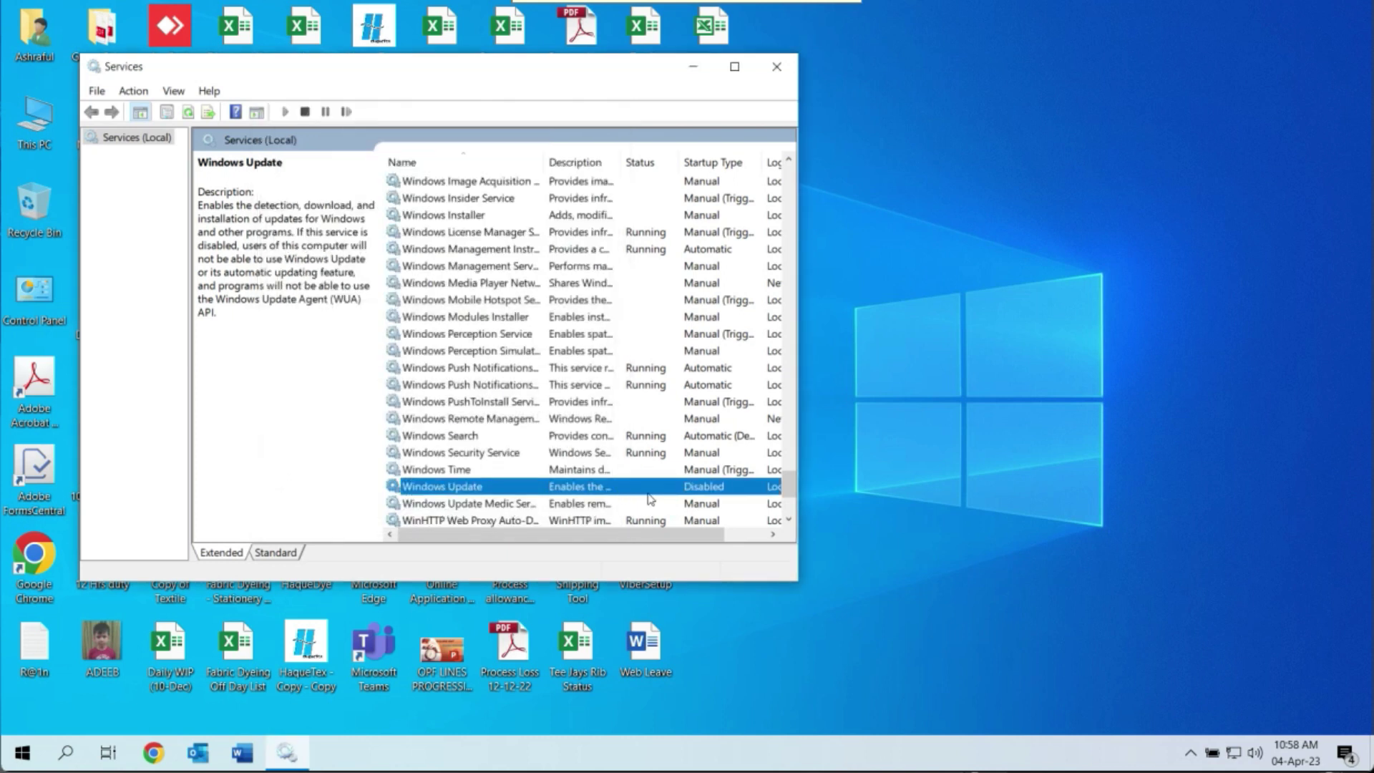
- Close the Services window and refresh the desktop
{"action": "left_click", "coordinate": [777, 67]}
{"action": "right_click", "coordinate": [1158, 175]}
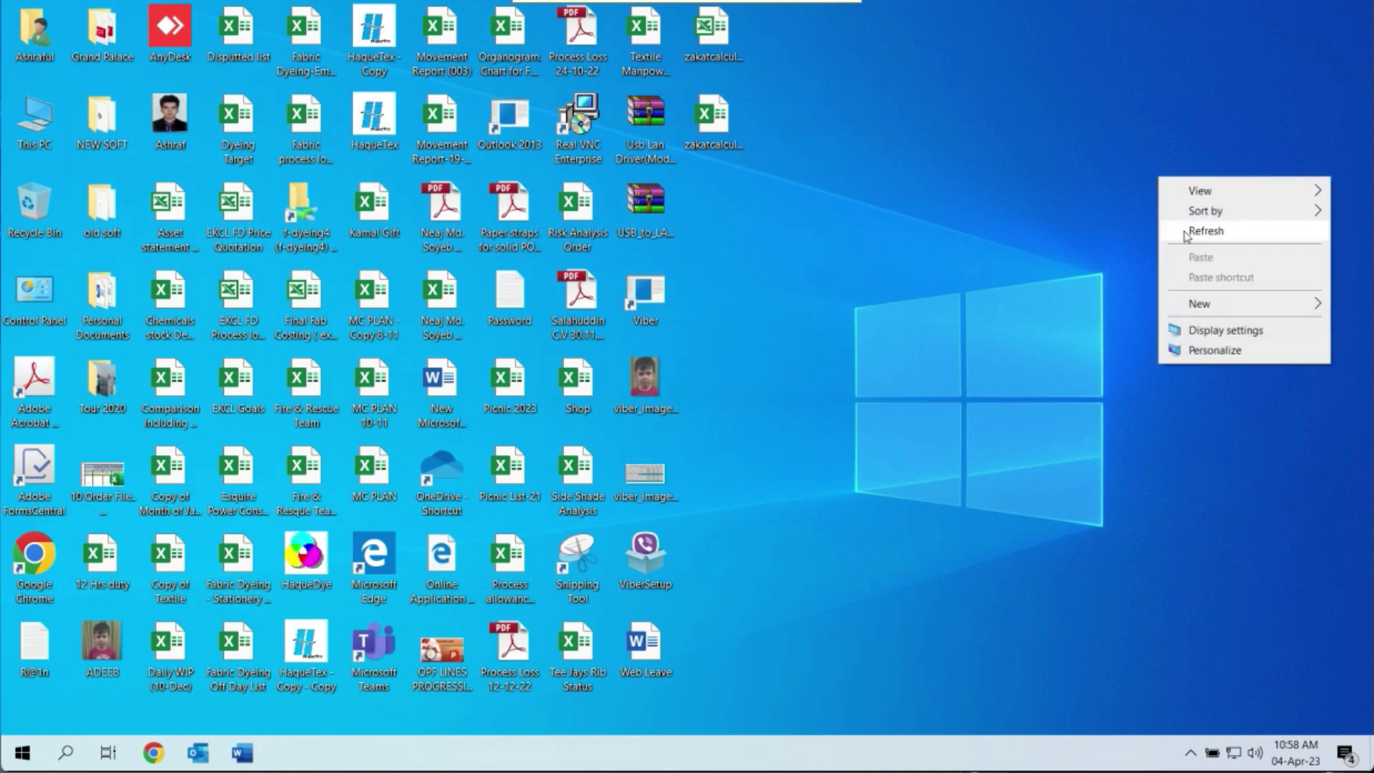
{"action": "left_click", "coordinate": [1182, 233]}
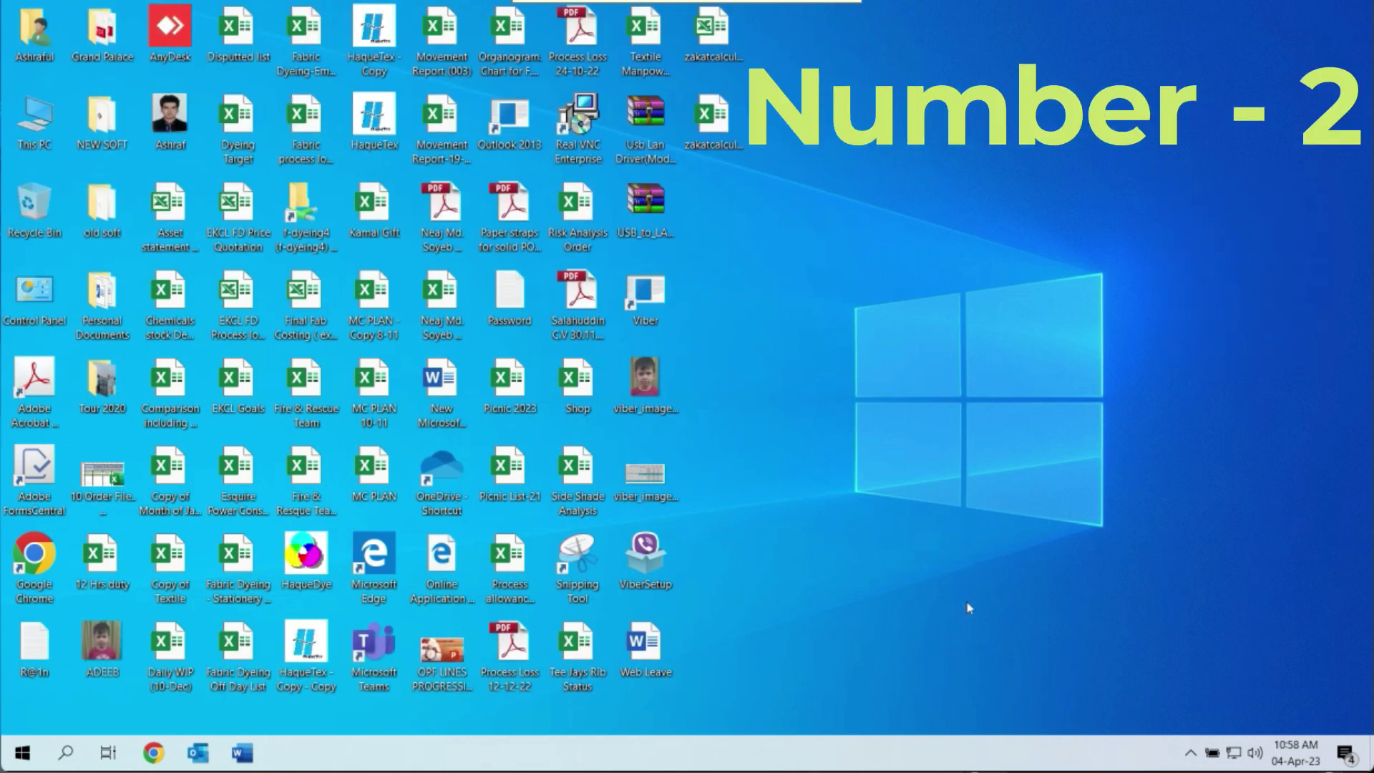
- Run regedit to launch Registry Editor and allow it to make changes to the device
{"action": "left_click", "coordinate": [22, 752]}
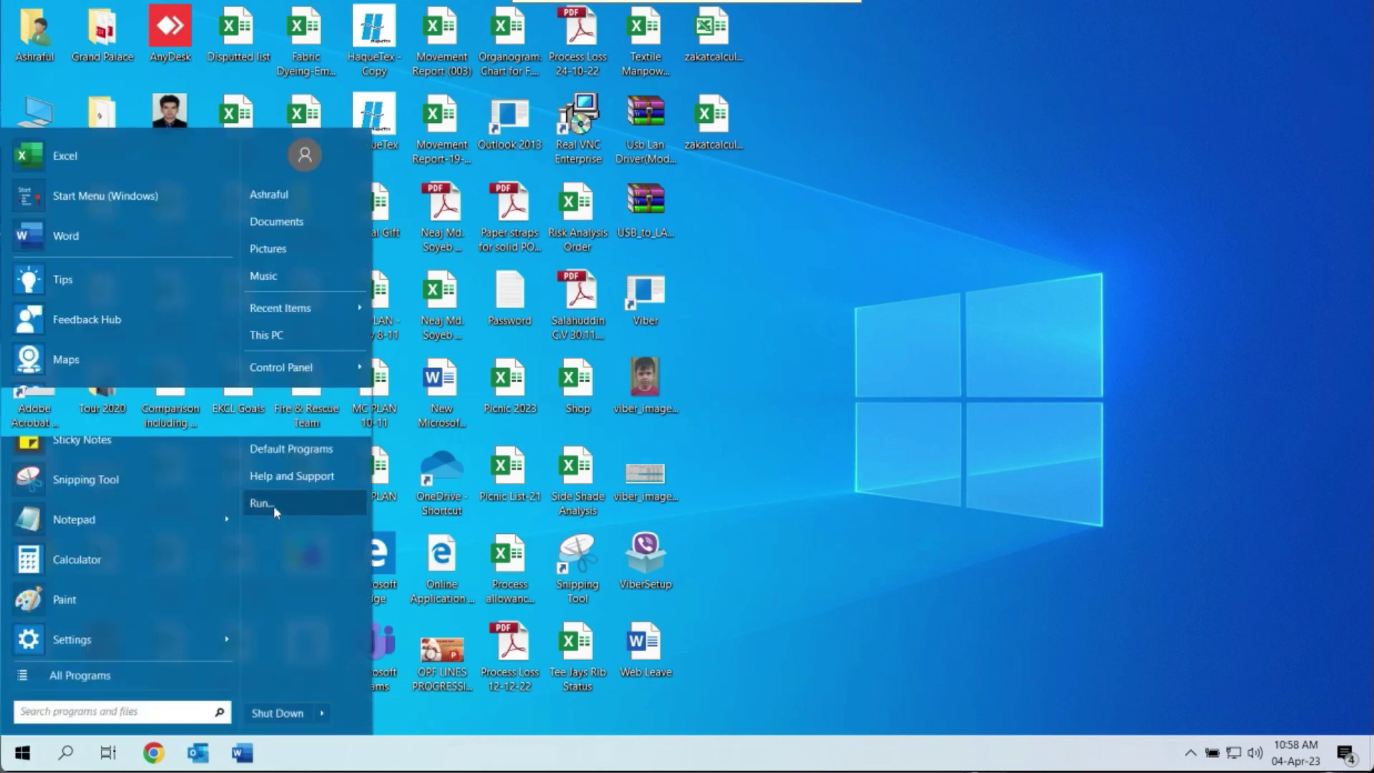
{"action": "left_click", "coordinate": [273, 506]}
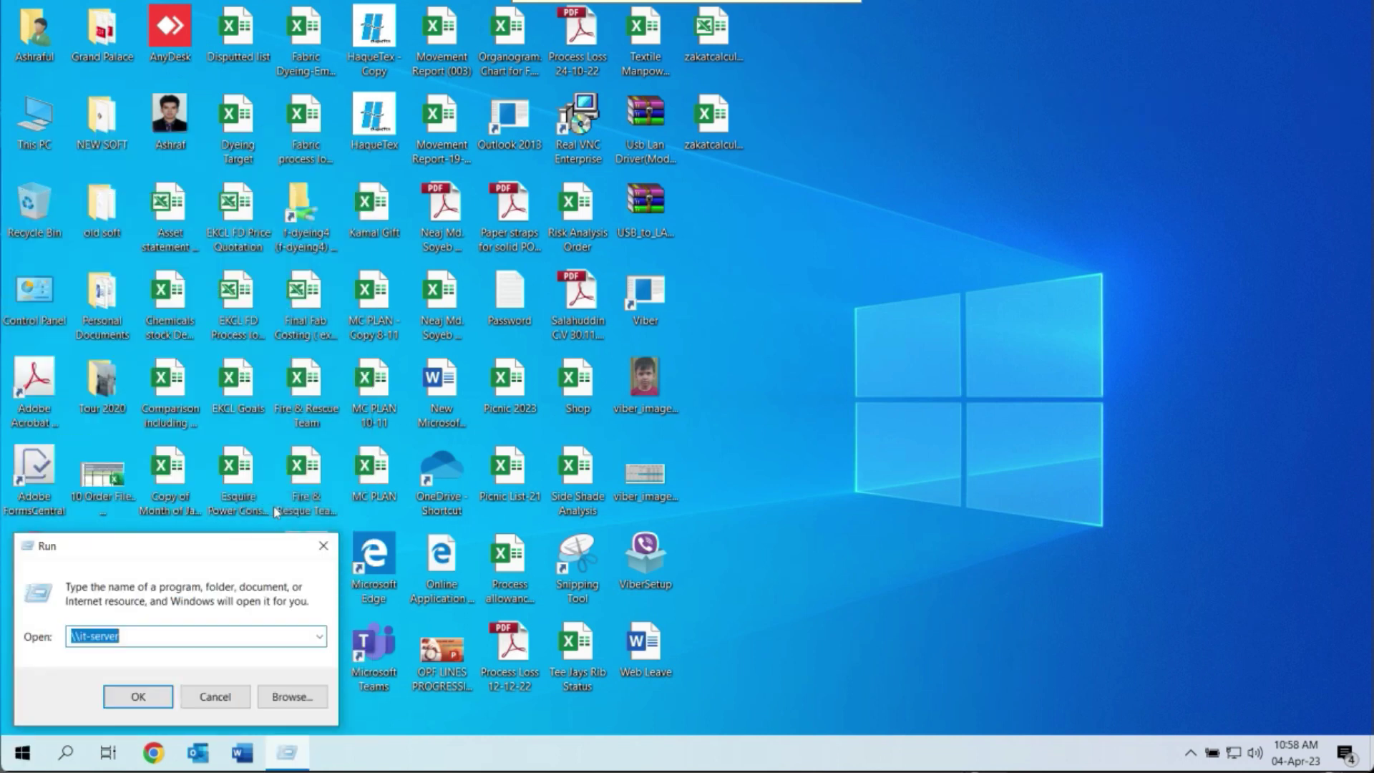
{"action": "type", "text": "regedit"}
{"action": "key", "text": "Return"}
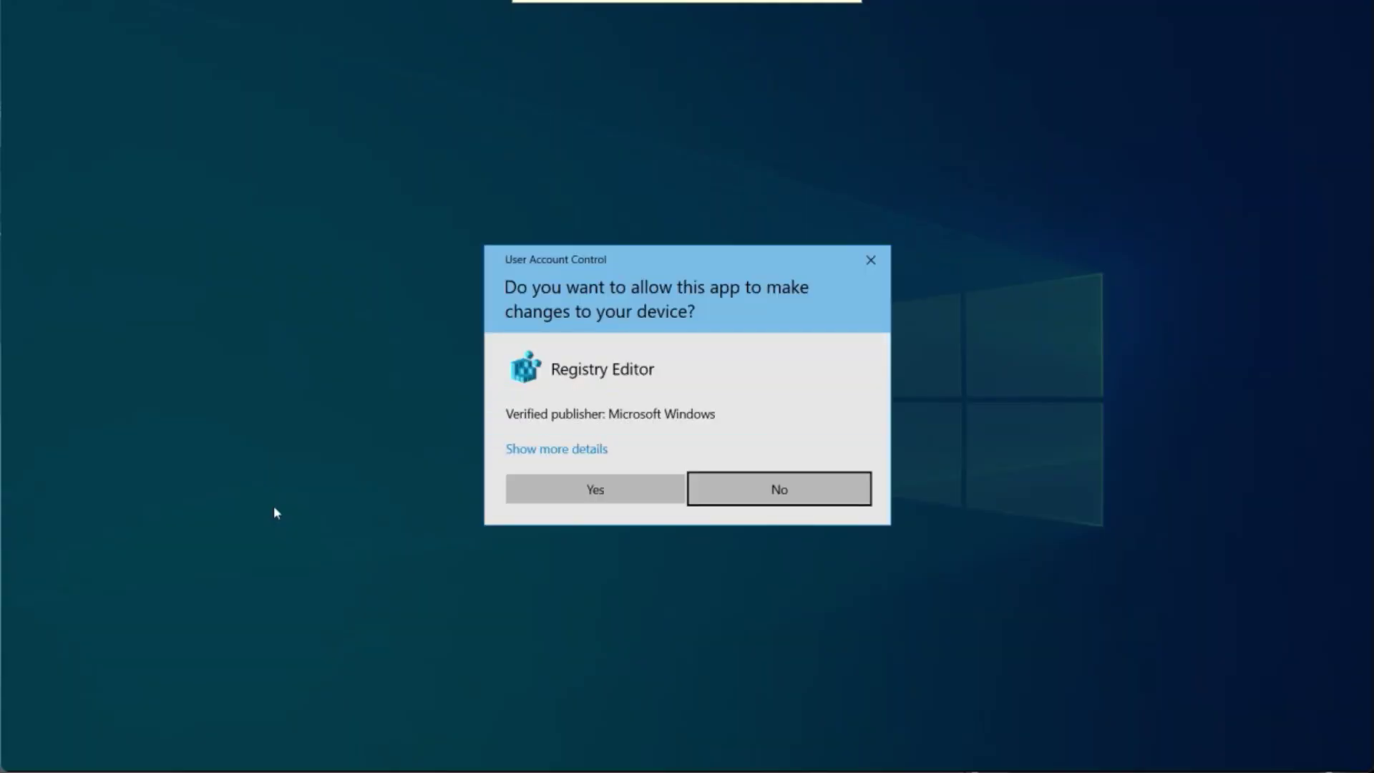
{"action": "left_click", "coordinate": [559, 485]}
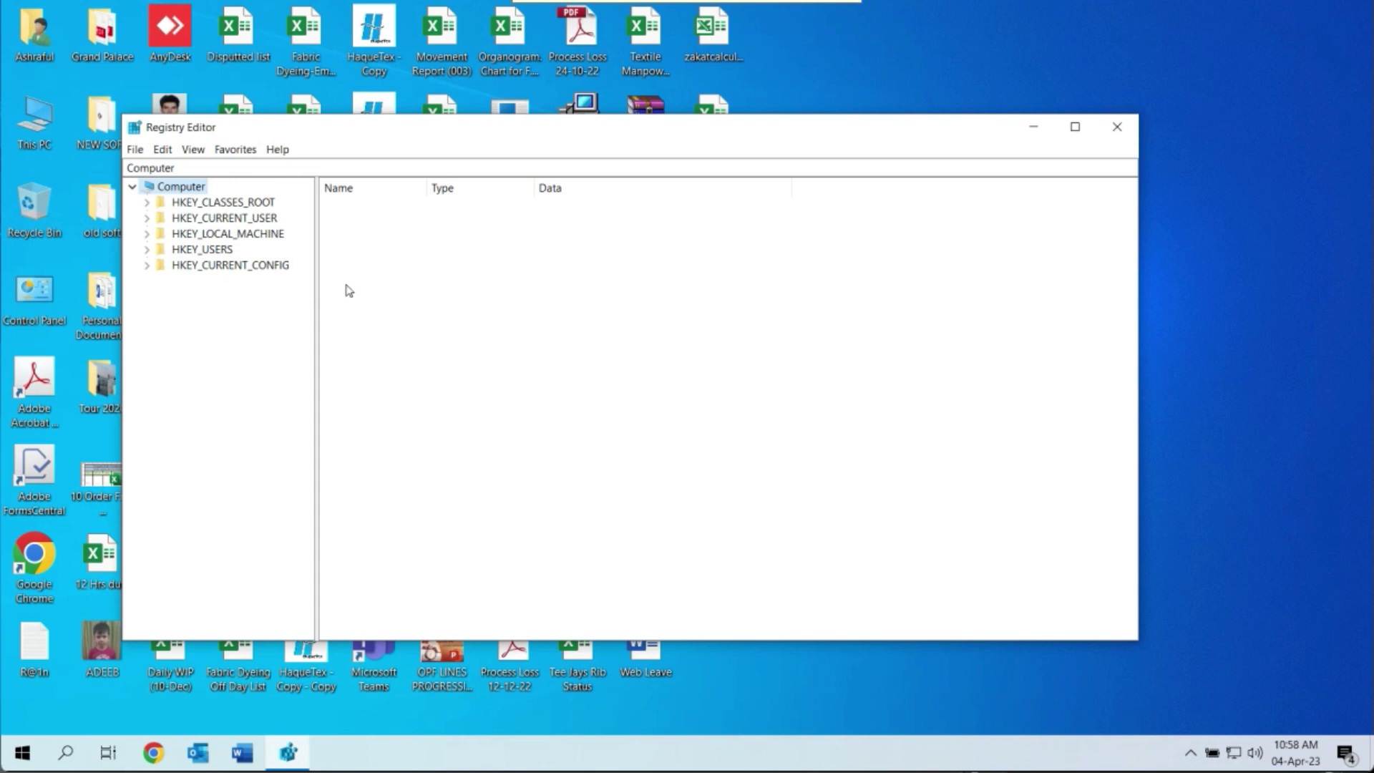
- Expand HKEY_LOCAL_MACHINE in the registry tree and the SOFTWARE key inside it
{"action": "left_click", "coordinate": [197, 235]}
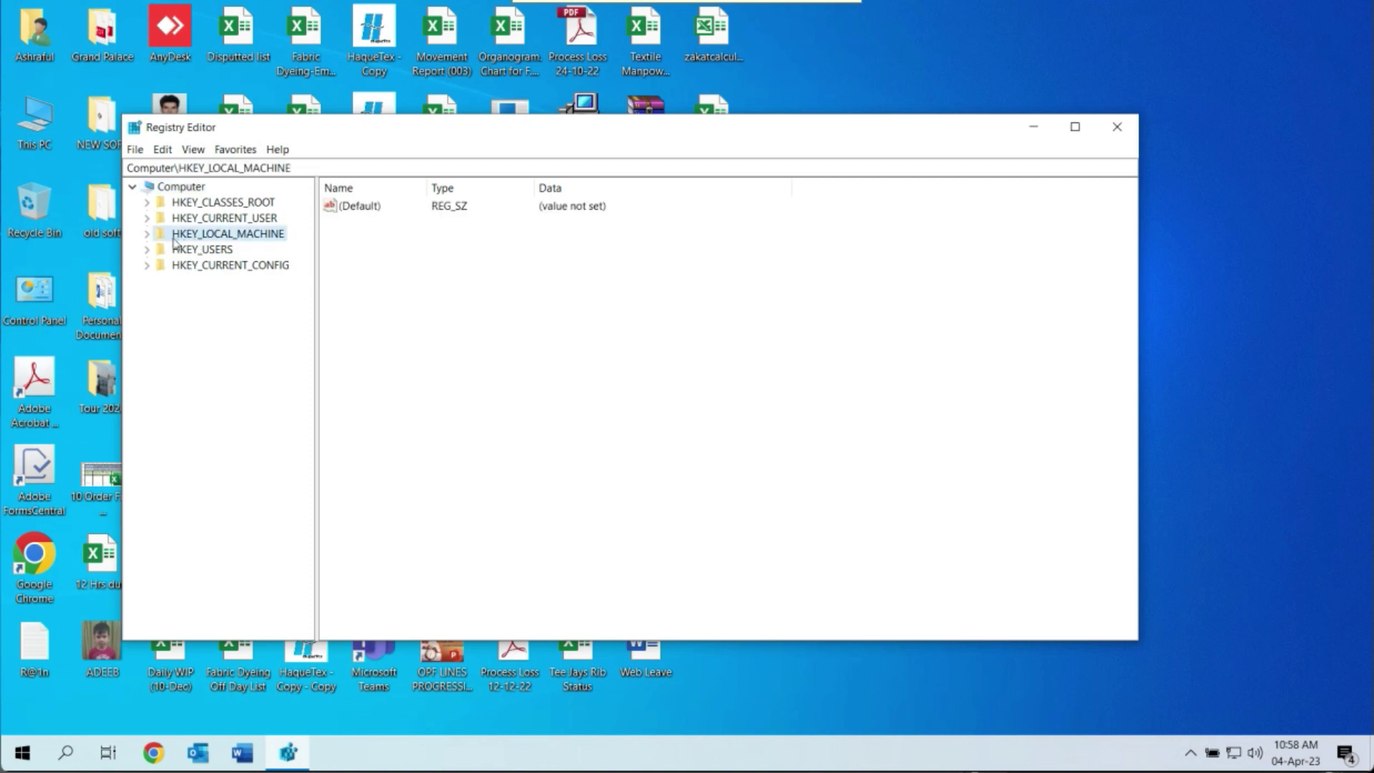
{"action": "left_click", "coordinate": [147, 235]}
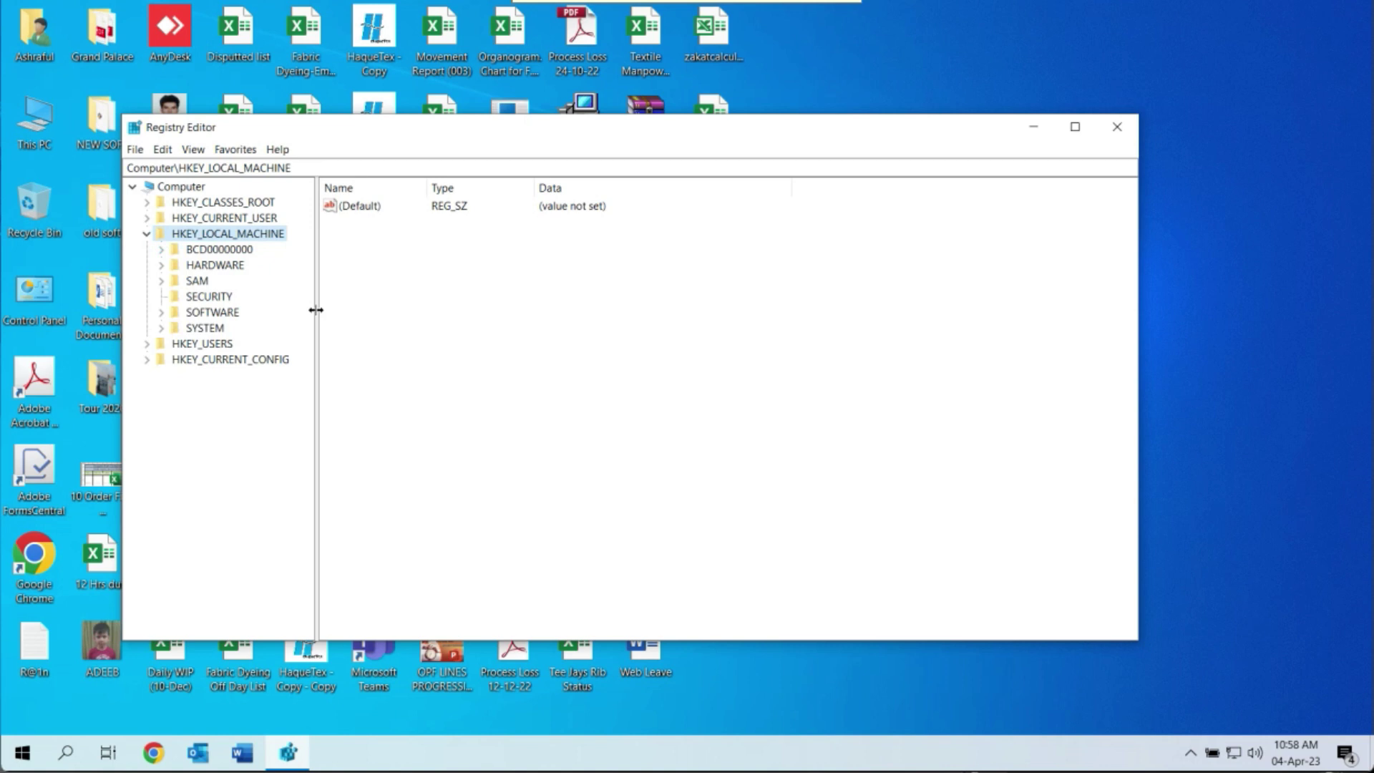
{"action": "left_click", "coordinate": [217, 316]}
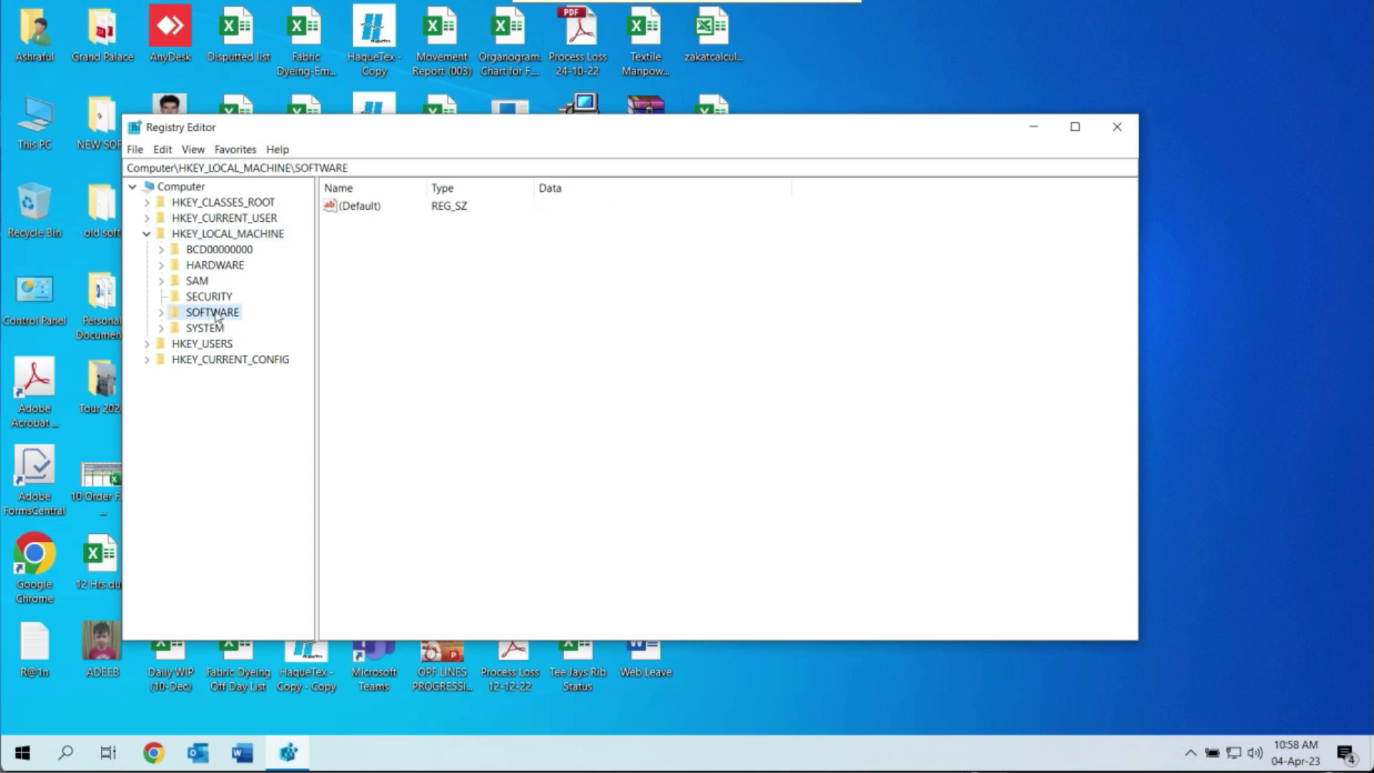
{"action": "left_click", "coordinate": [162, 312]}
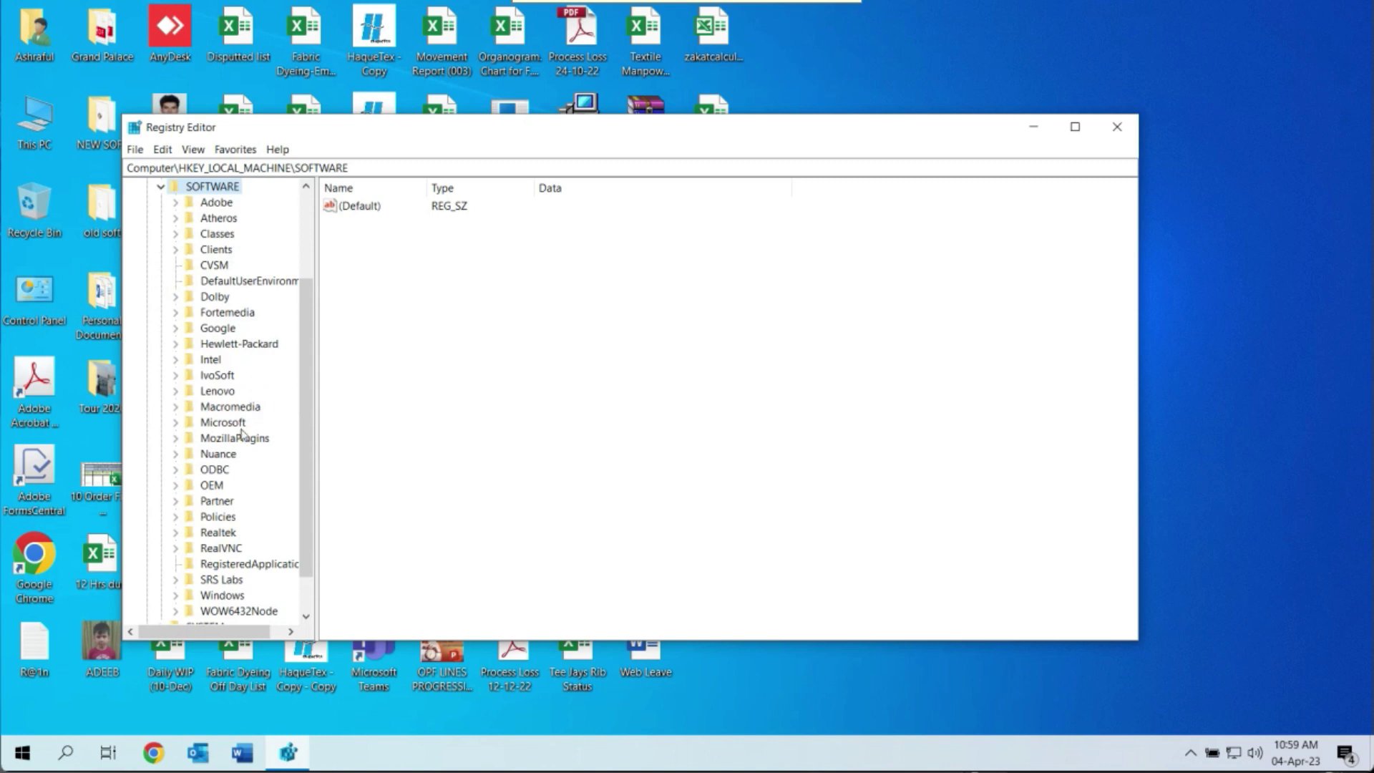
- Expand the Policies key under SOFTWARE and its Microsoft subkey, and widen the registry tree area to show full key names
{"action": "scroll", "coordinate": [243, 414], "scroll_direction": "down", "scroll_amount": 1}
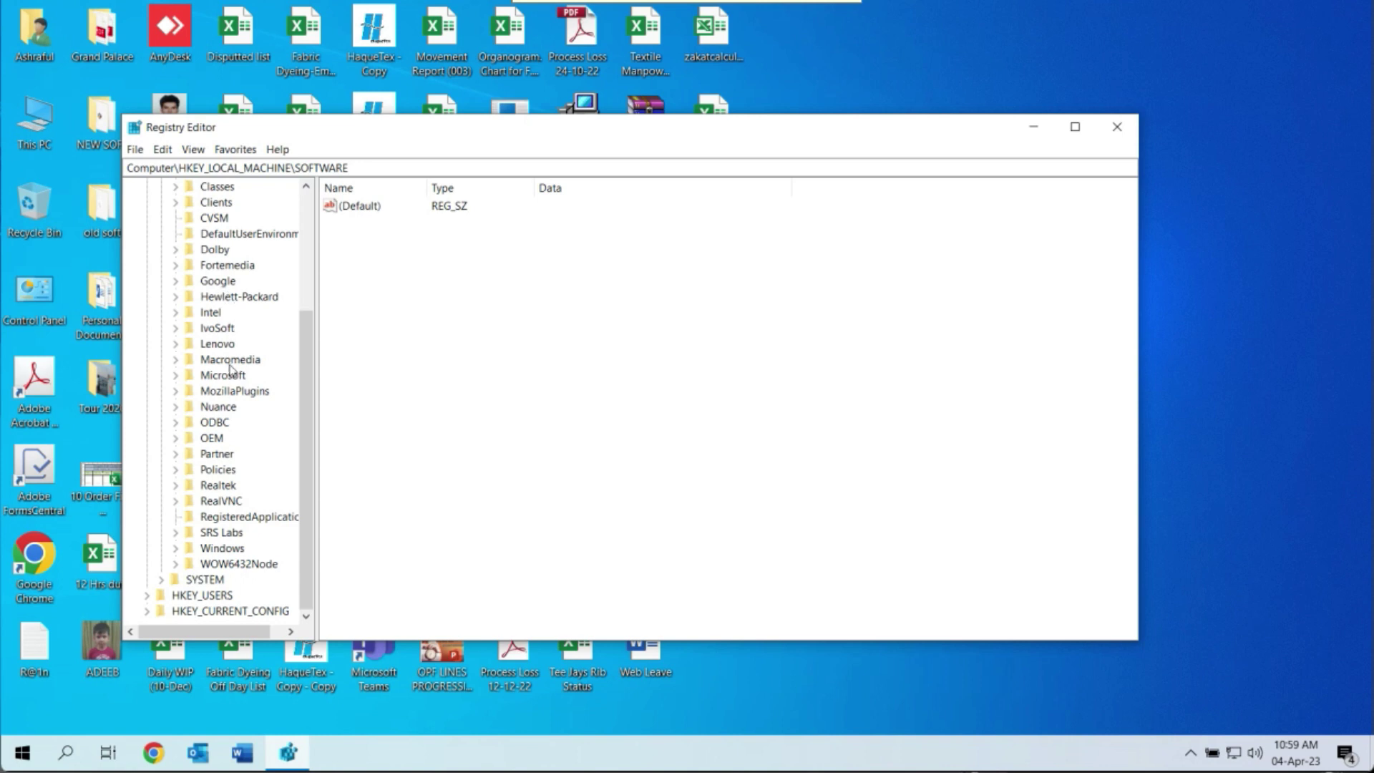
{"action": "scroll", "coordinate": [226, 326], "scroll_direction": "up", "scroll_amount": 2}
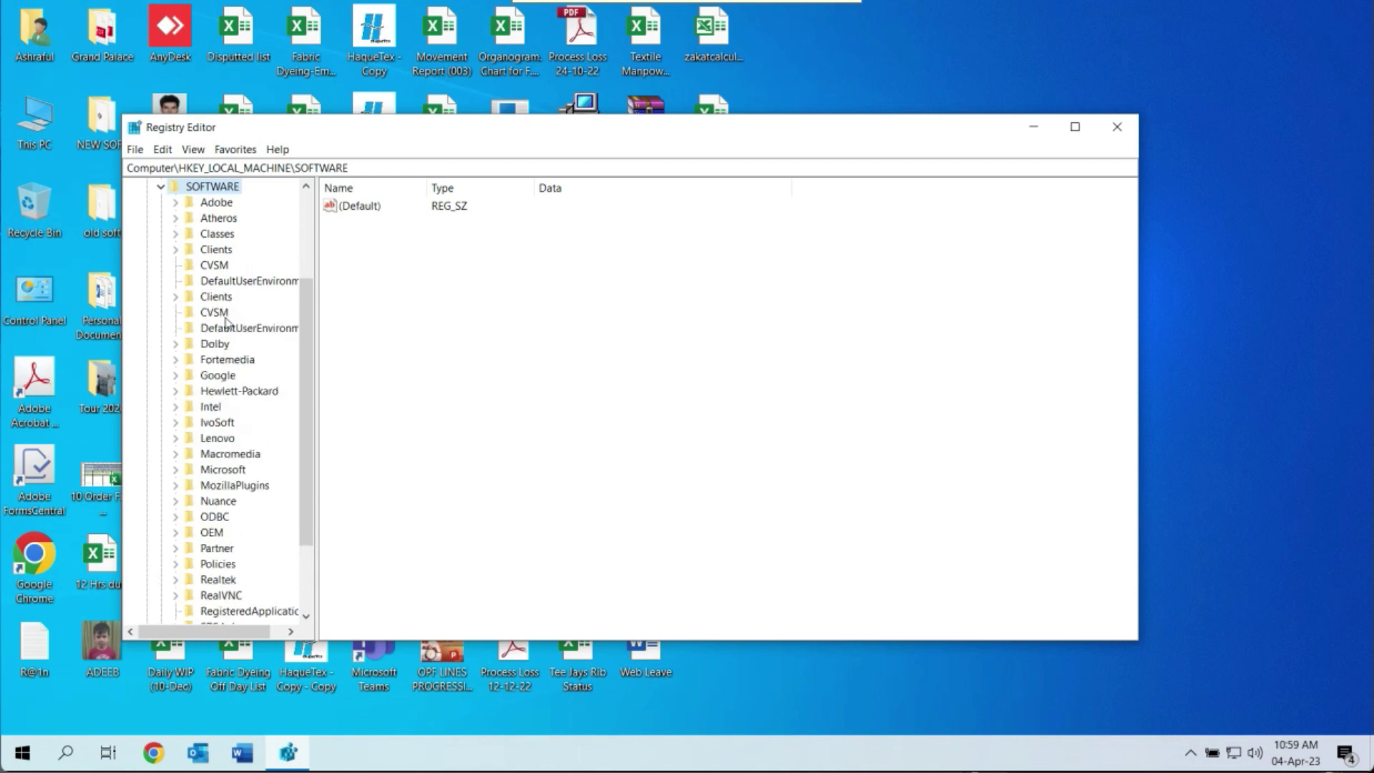
{"action": "scroll", "coordinate": [226, 324], "scroll_direction": "up", "scroll_amount": 1}
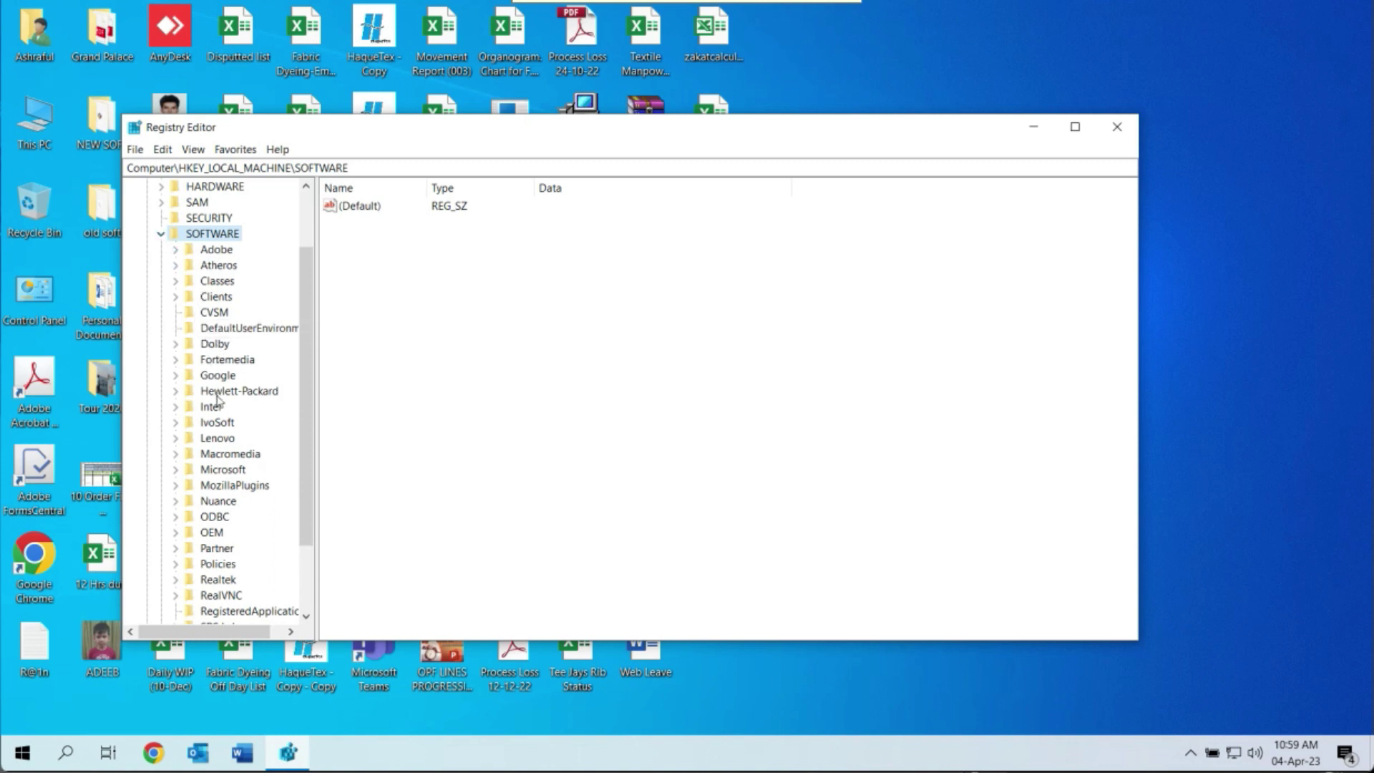
{"action": "left_click", "coordinate": [218, 564]}
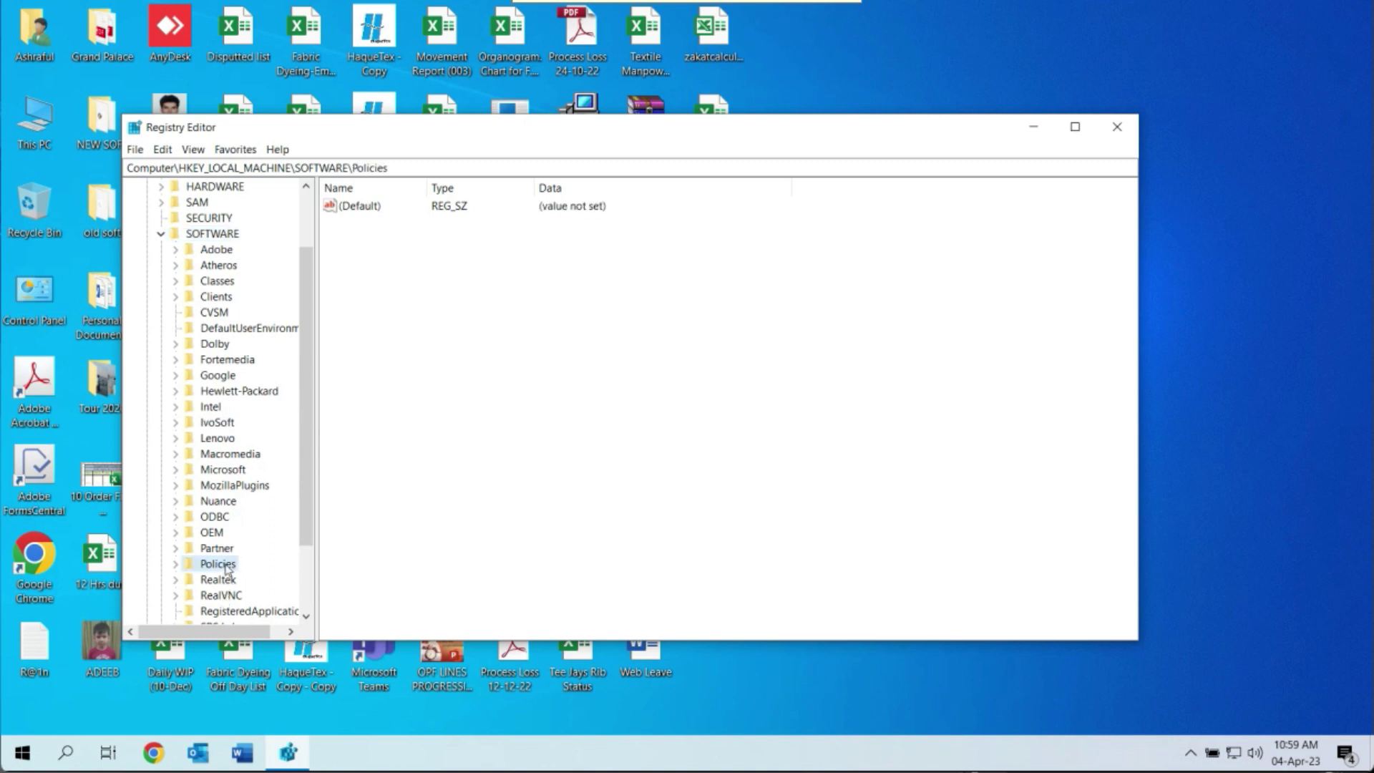
{"action": "left_click", "coordinate": [176, 565]}
{"action": "scroll", "coordinate": [215, 500], "scroll_direction": "down", "scroll_amount": 2}
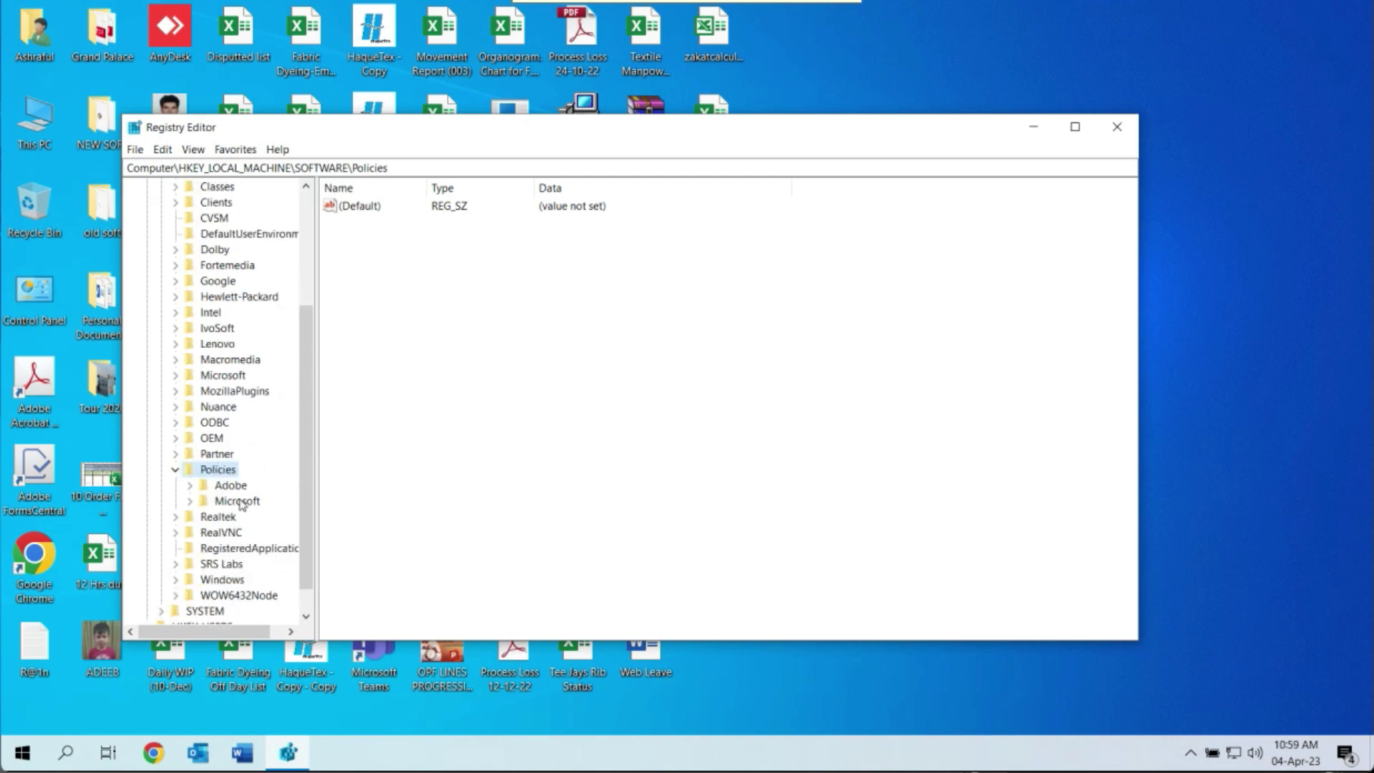
{"action": "left_click", "coordinate": [239, 503]}
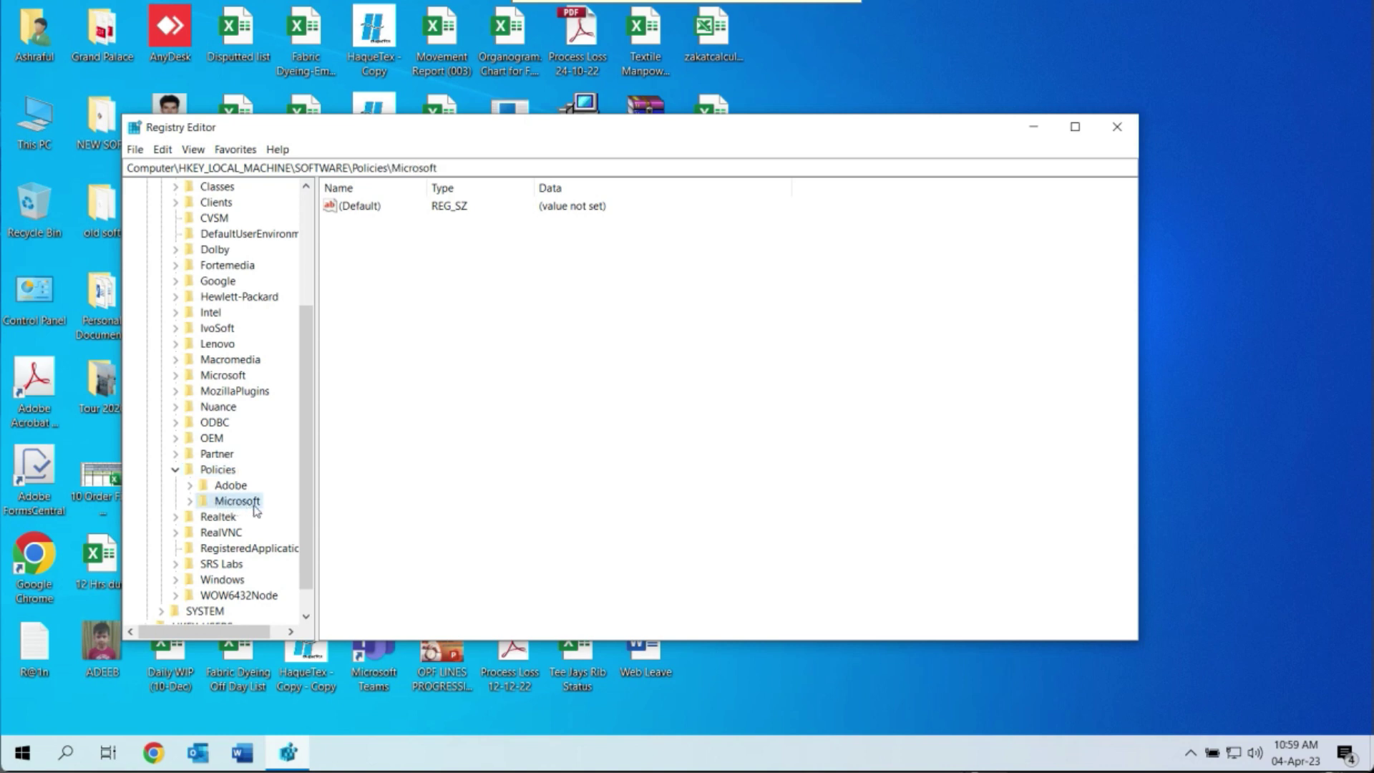
{"action": "left_click", "coordinate": [189, 501]}
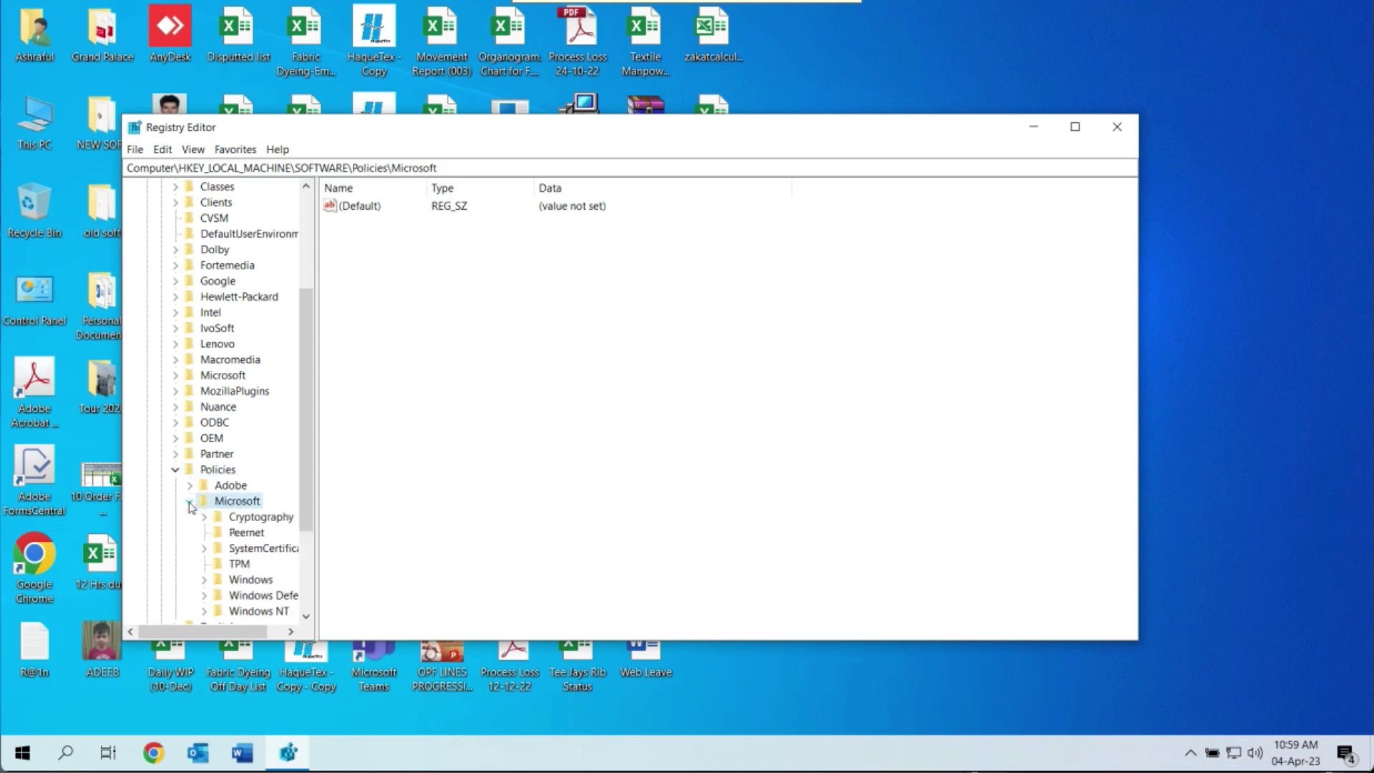
{"action": "left_click_drag", "start_coordinate": [313, 442], "coordinate": [428, 447]}
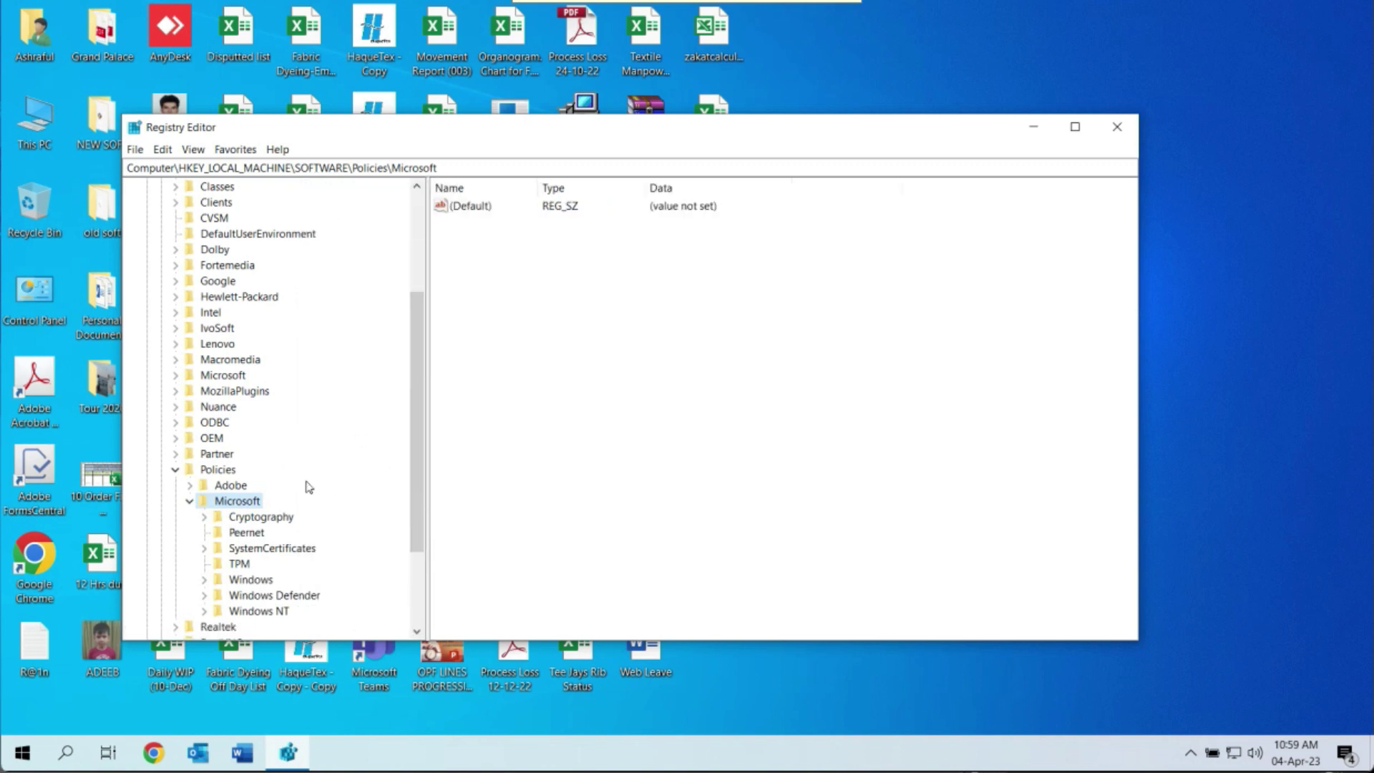
- Expand the Windows key under Policies\Microsoft and create a new subkey in it named WindowsUpdate
{"action": "scroll", "coordinate": [293, 480], "scroll_direction": "down", "scroll_amount": 3}
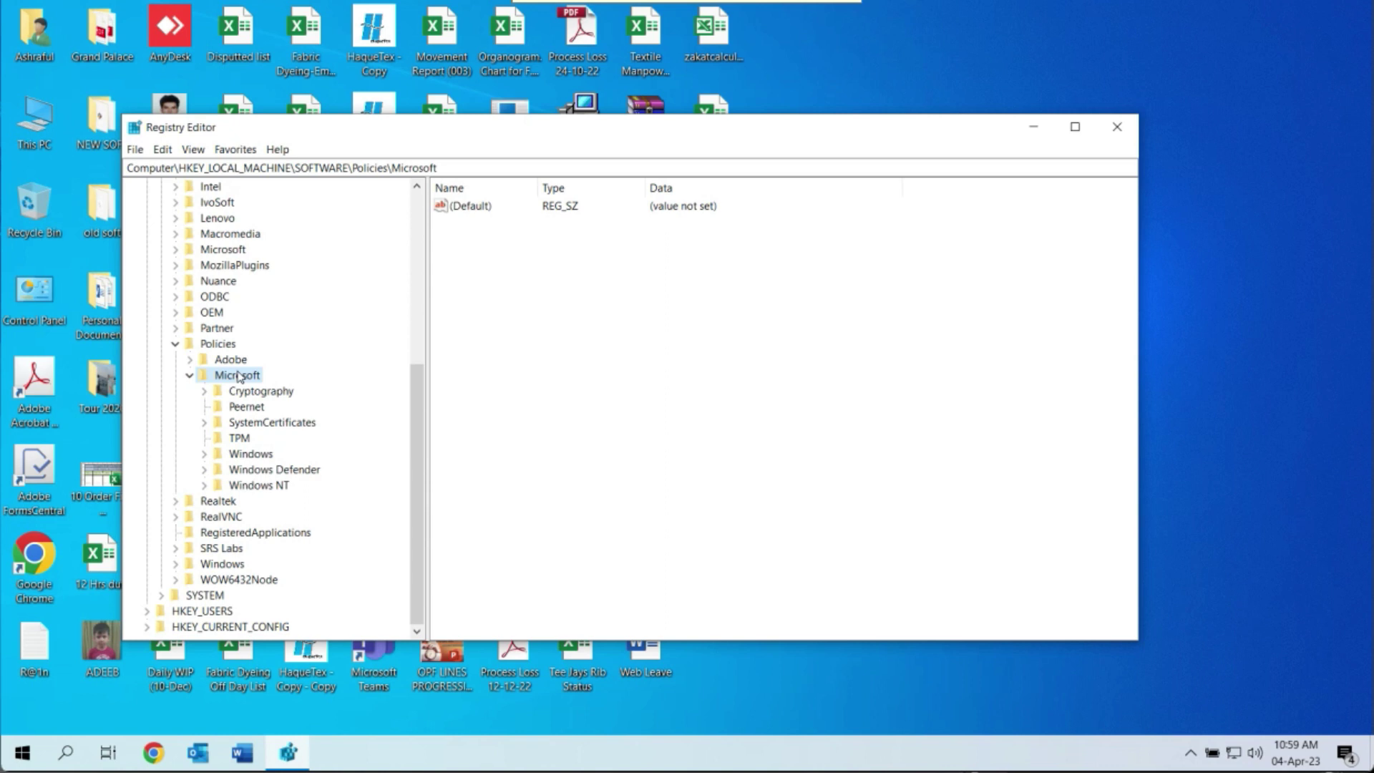
{"action": "left_click", "coordinate": [241, 458]}
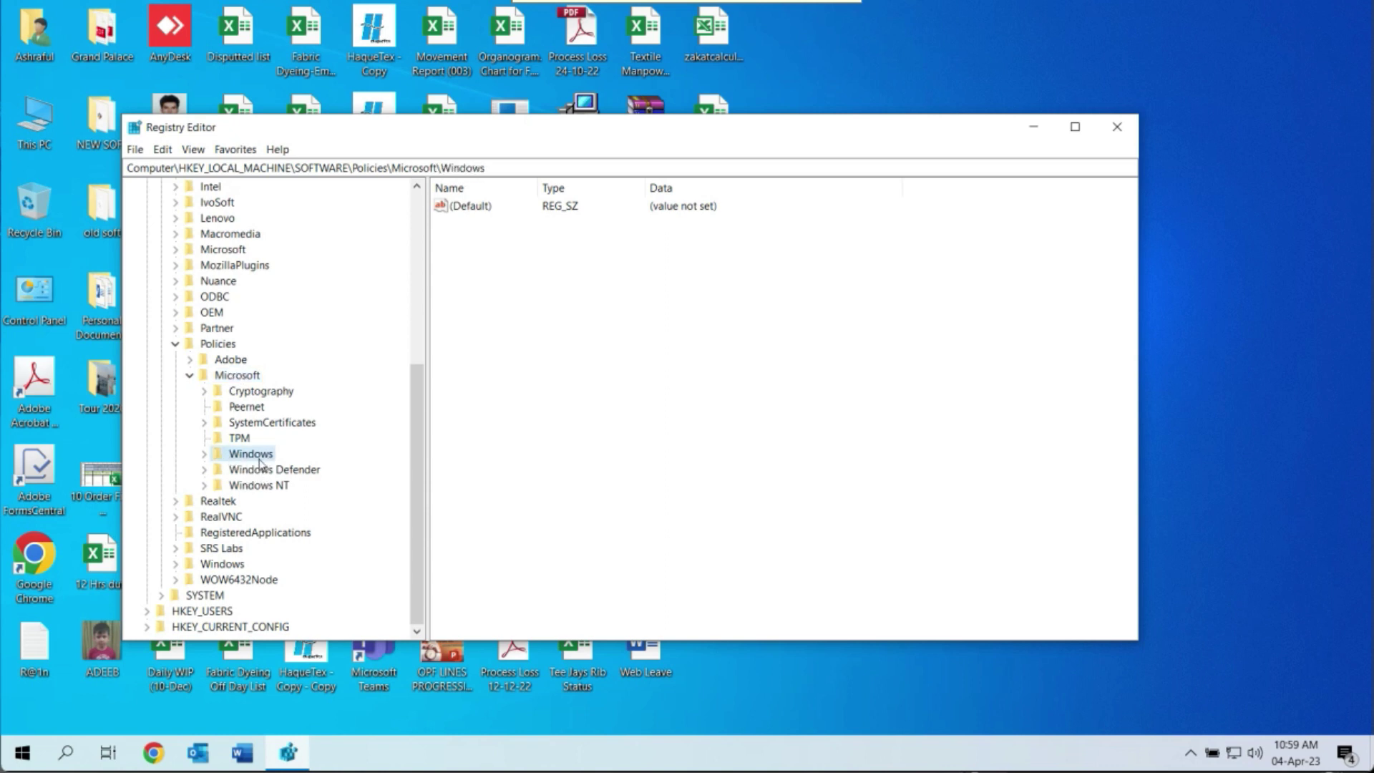
{"action": "left_click", "coordinate": [204, 455]}
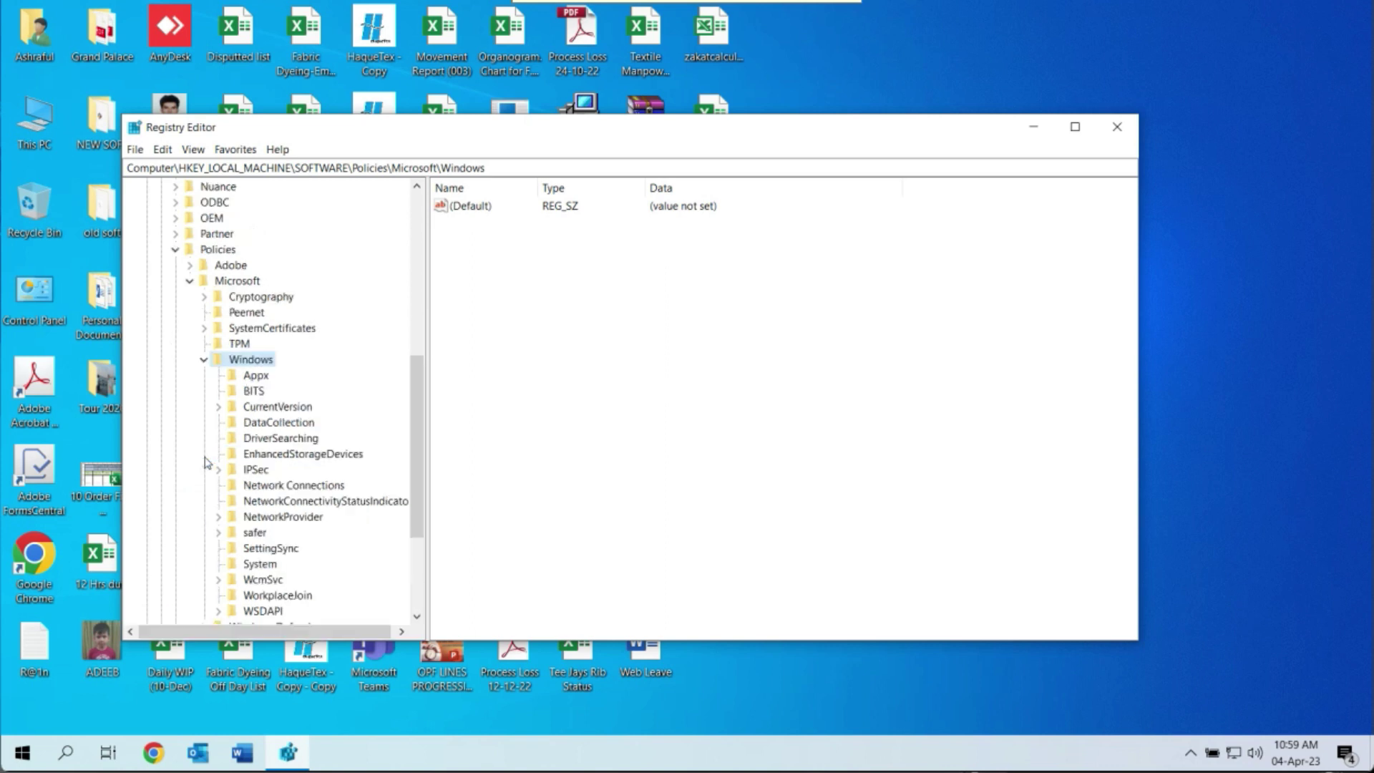
{"action": "right_click", "coordinate": [250, 364]}
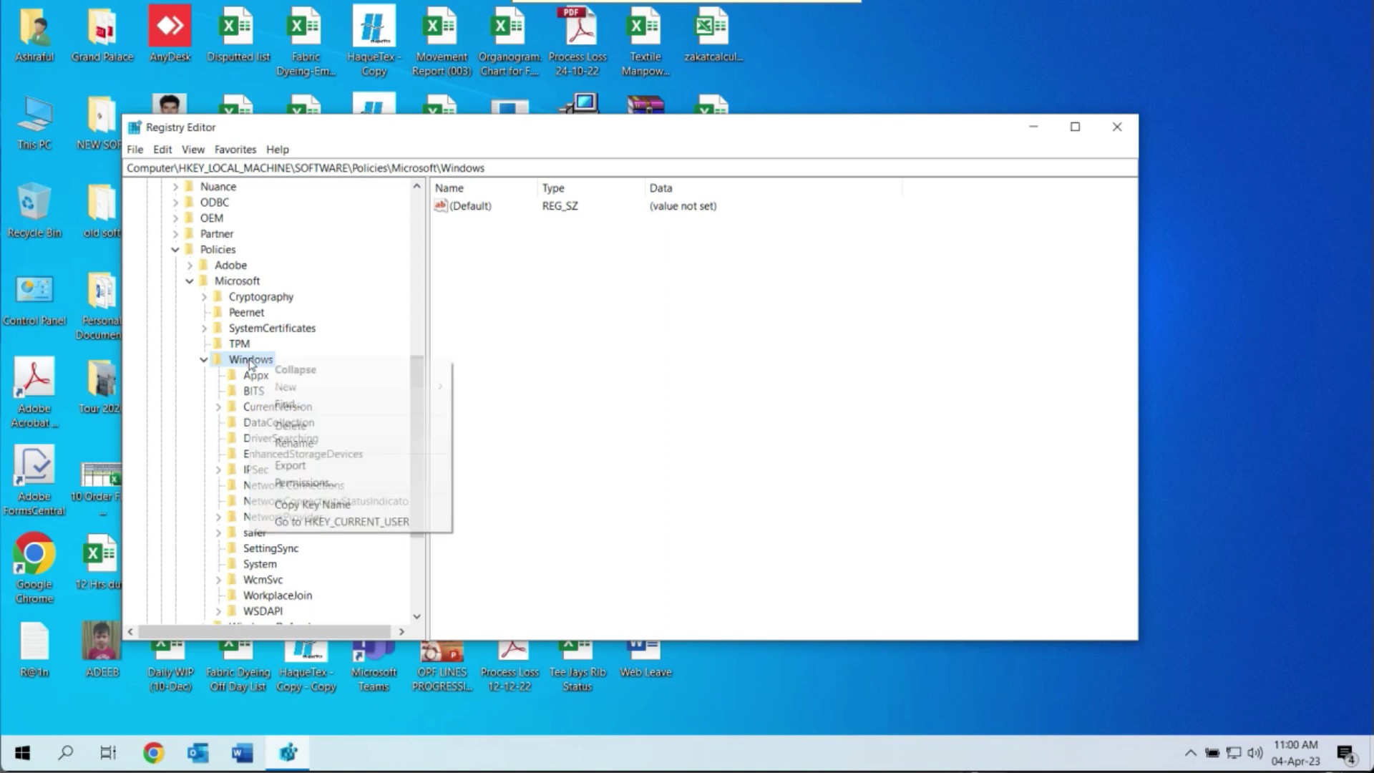
{"action": "mouse_move", "coordinate": [295, 390]}
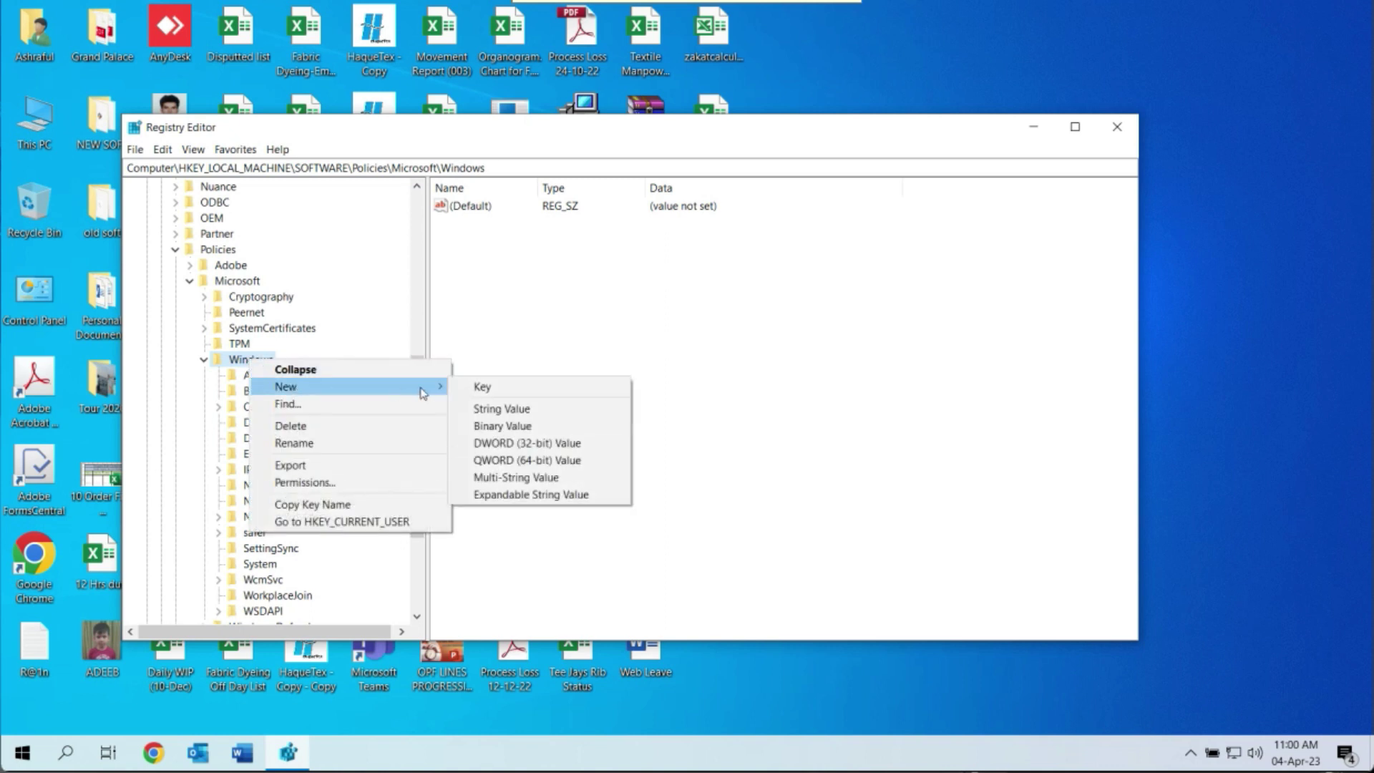
{"action": "left_click", "coordinate": [498, 391]}
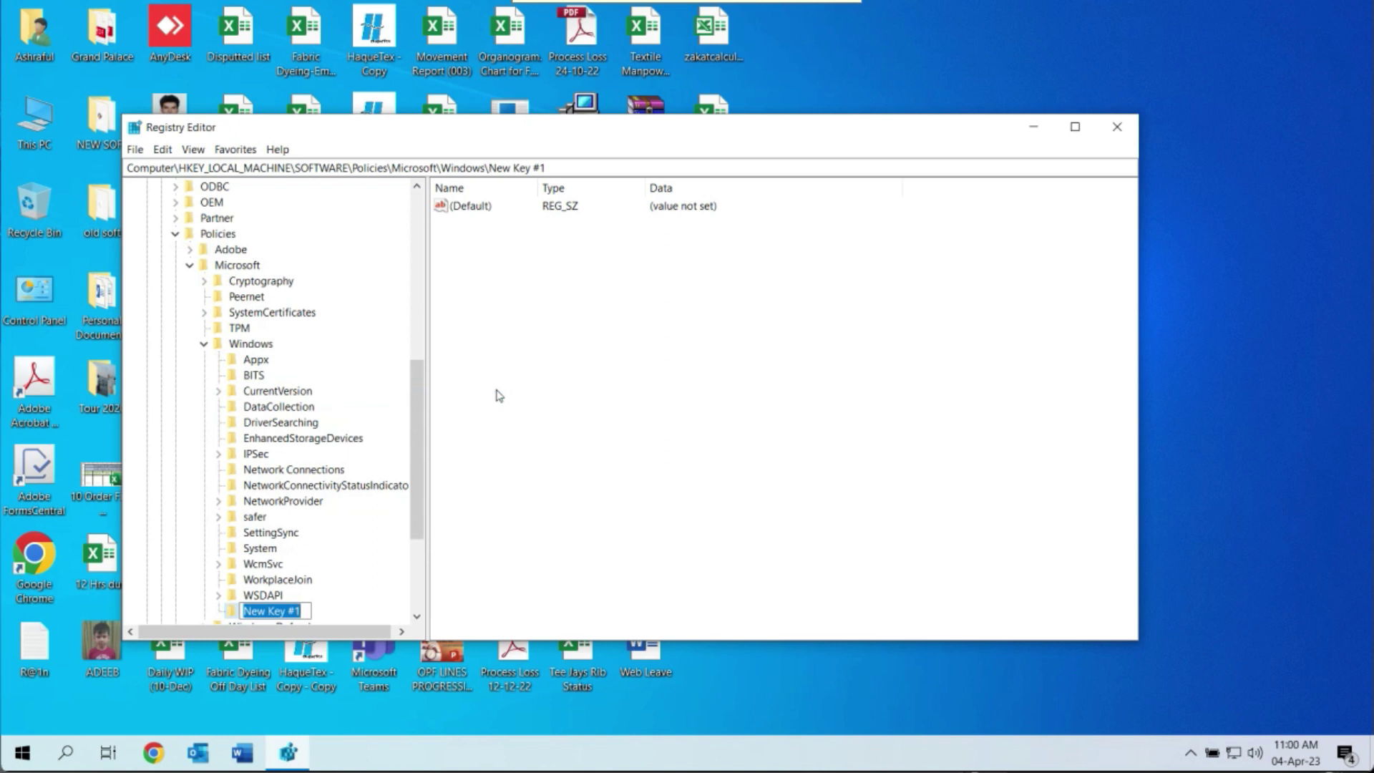
{"action": "type", "text": "Win"}
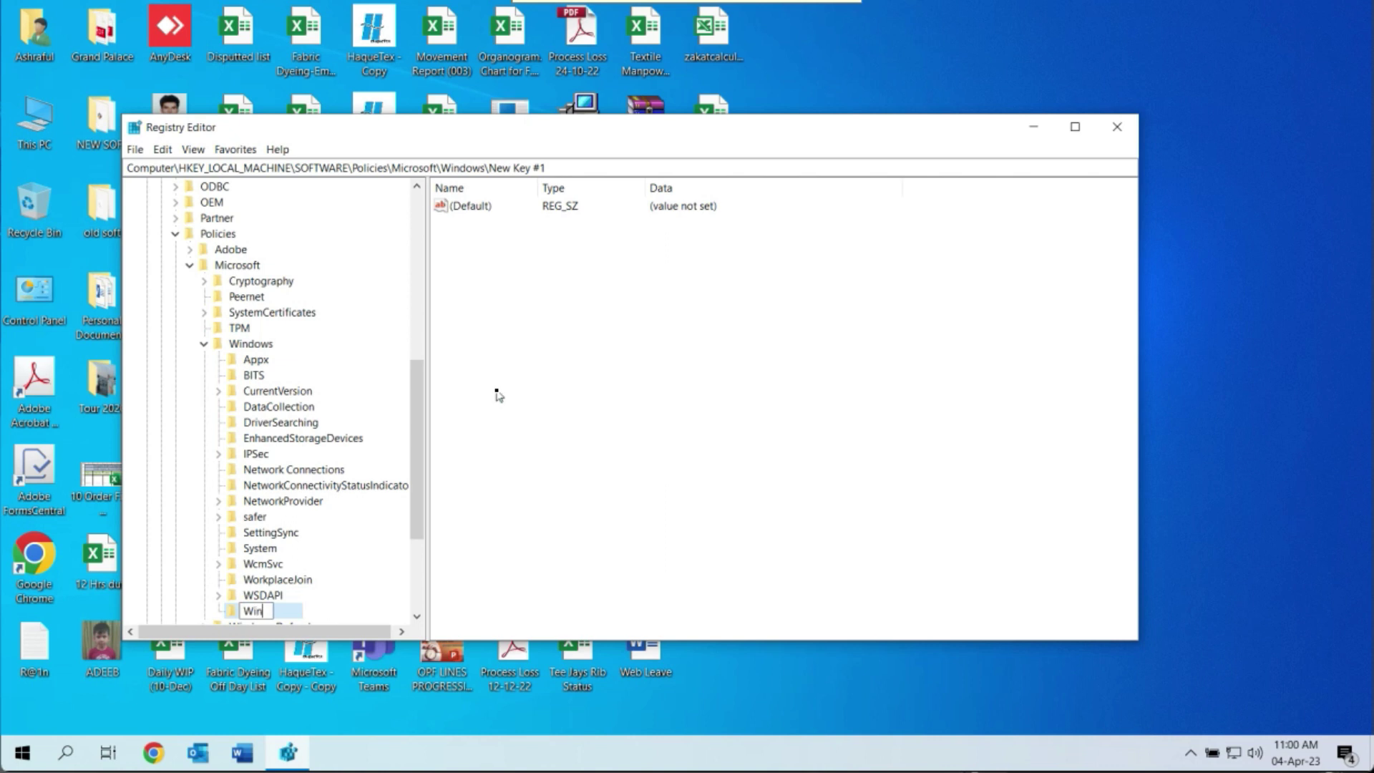
{"action": "type", "text": "dowsUpdate"}
{"action": "left_click", "coordinate": [362, 617]}
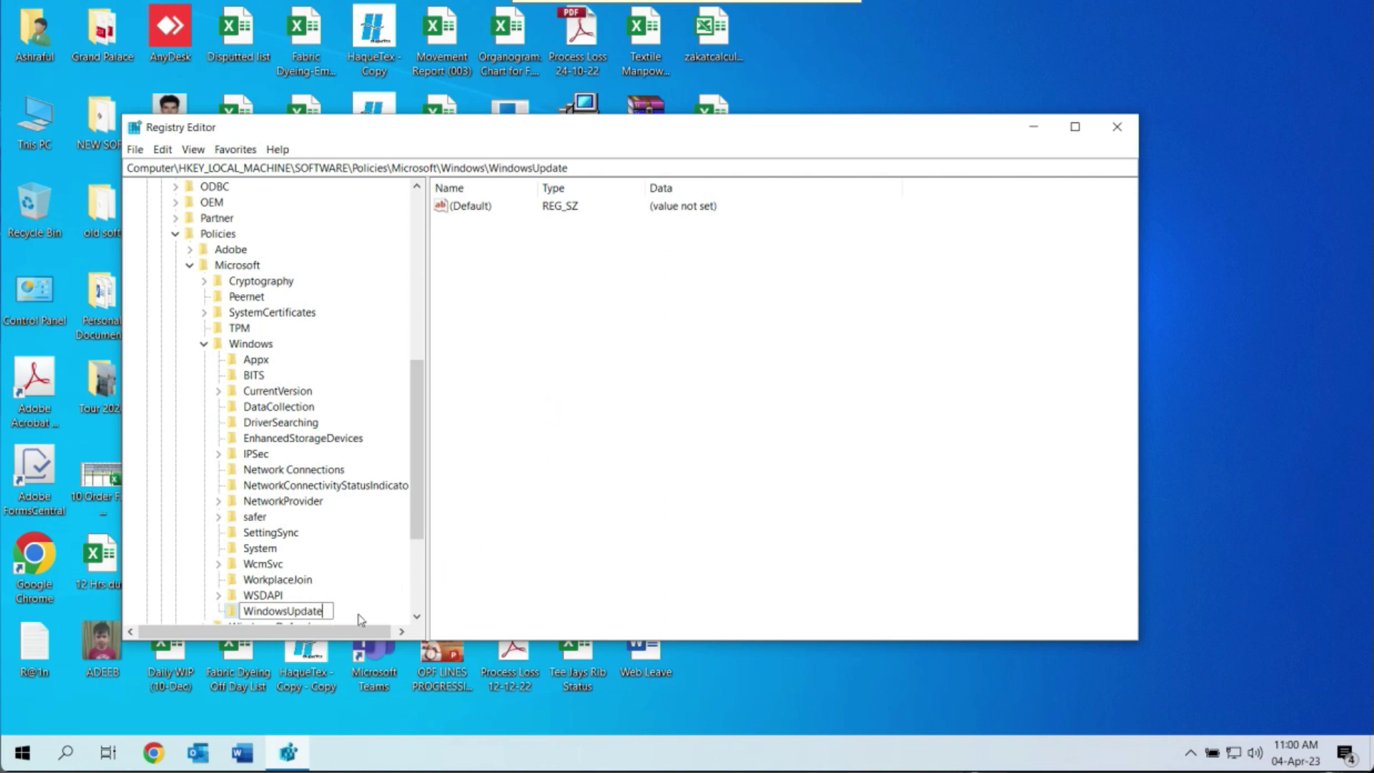
- Create a new subkey named AU inside the WindowsUpdate key
{"action": "right_click", "coordinate": [283, 614]}
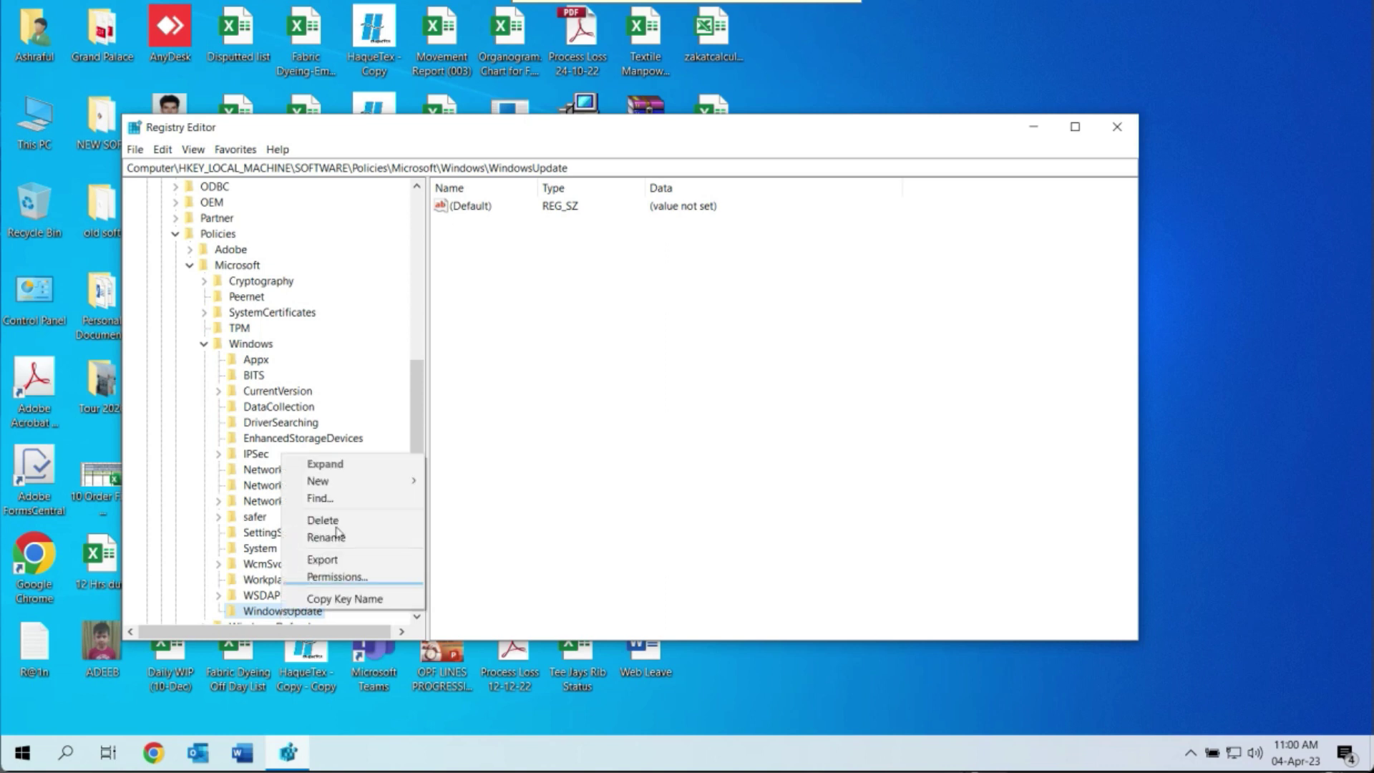
{"action": "mouse_move", "coordinate": [370, 482]}
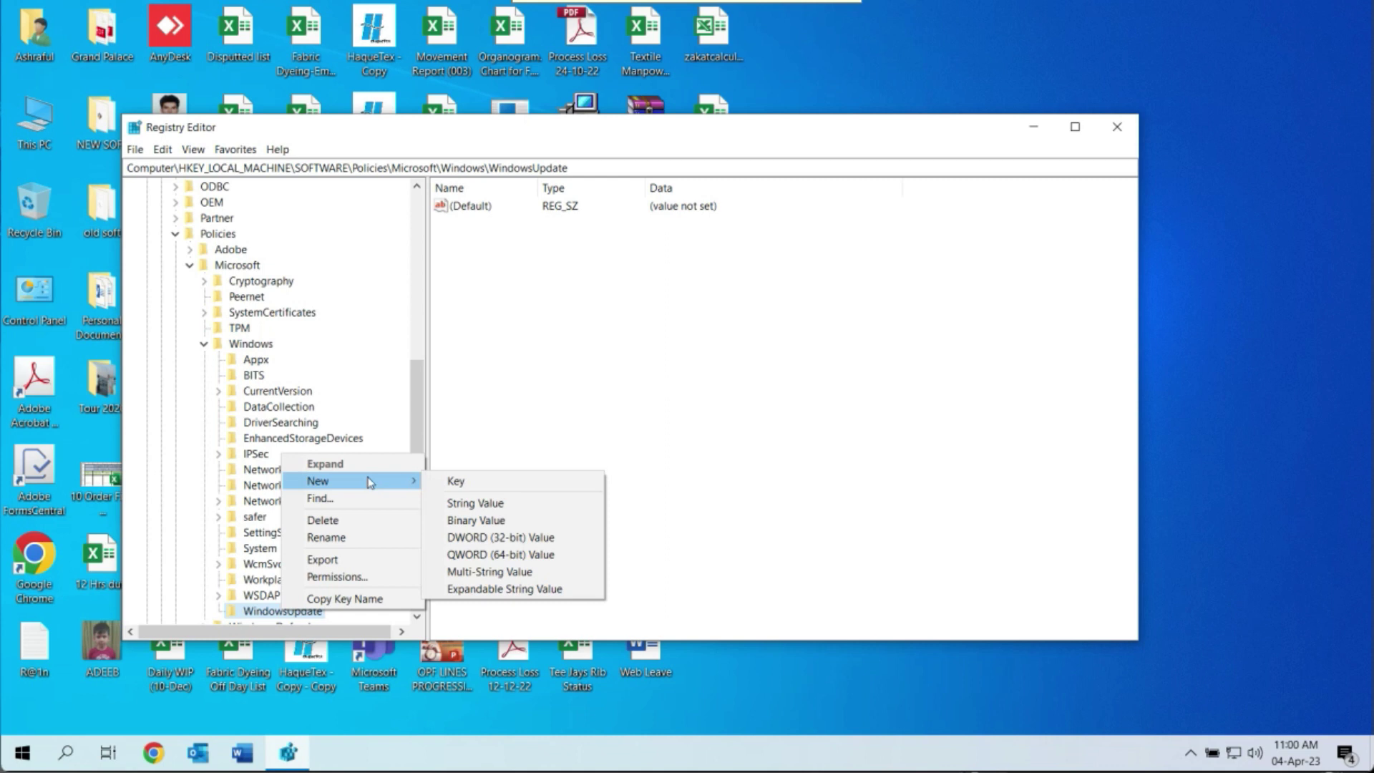
{"action": "left_click", "coordinate": [473, 482]}
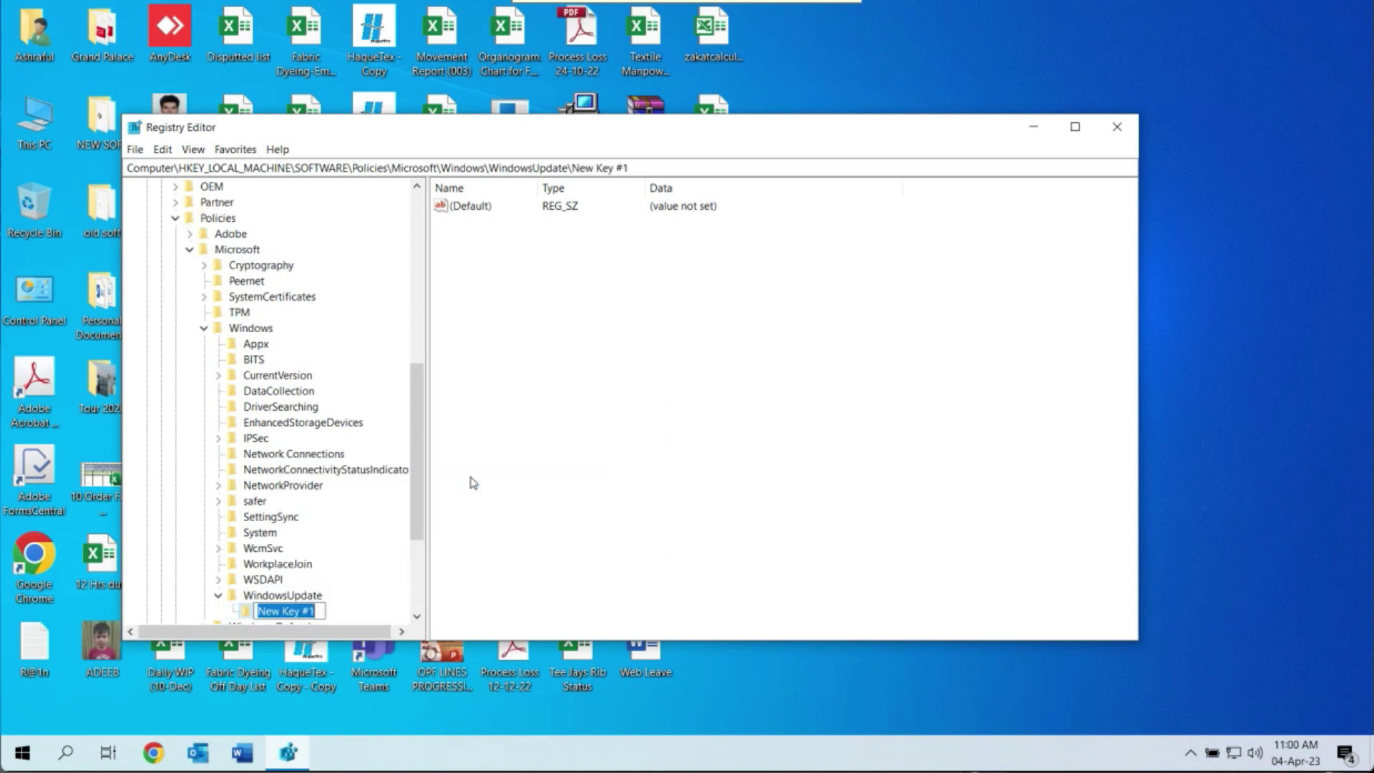
{"action": "type", "text": "AU"}
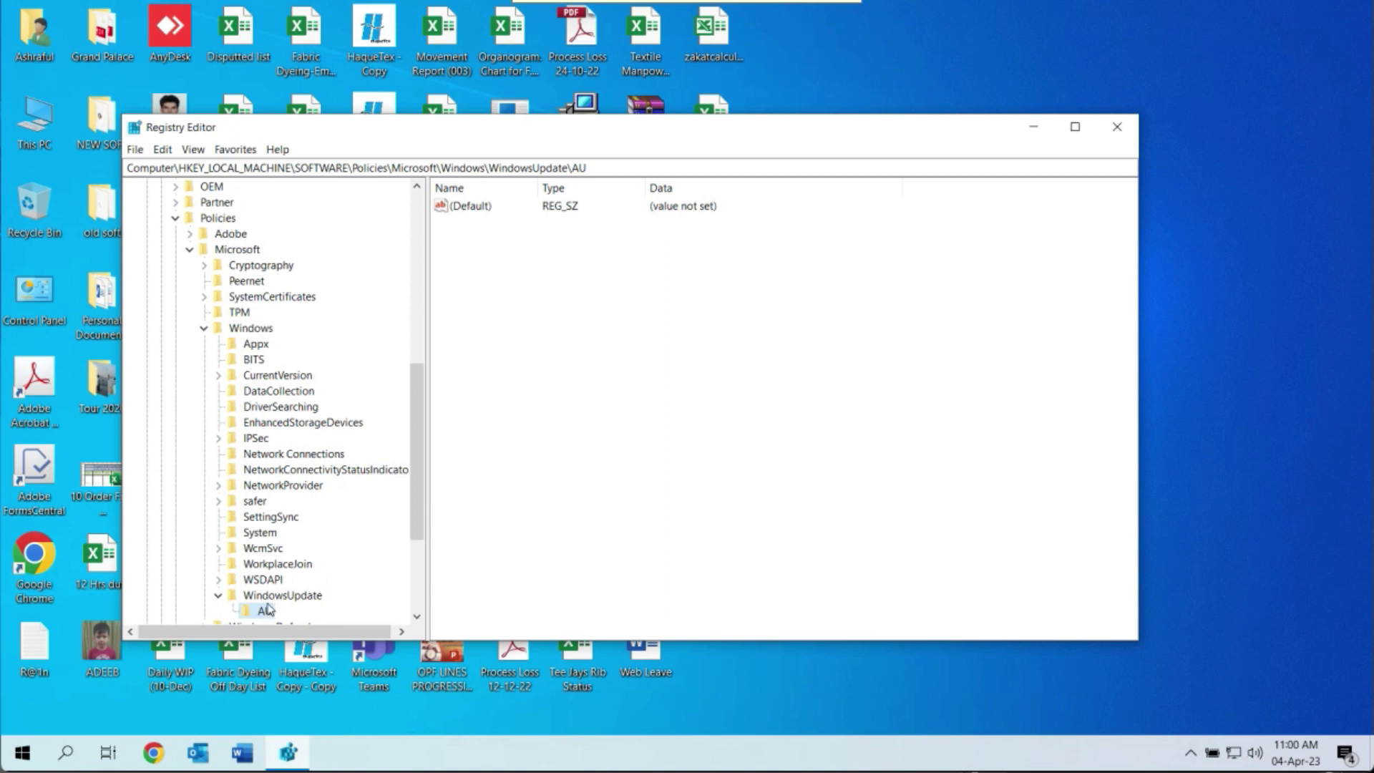
- Add a DWORD (32-bit) value named NoAutoUpdate to the AU key
{"action": "right_click", "coordinate": [531, 432]}
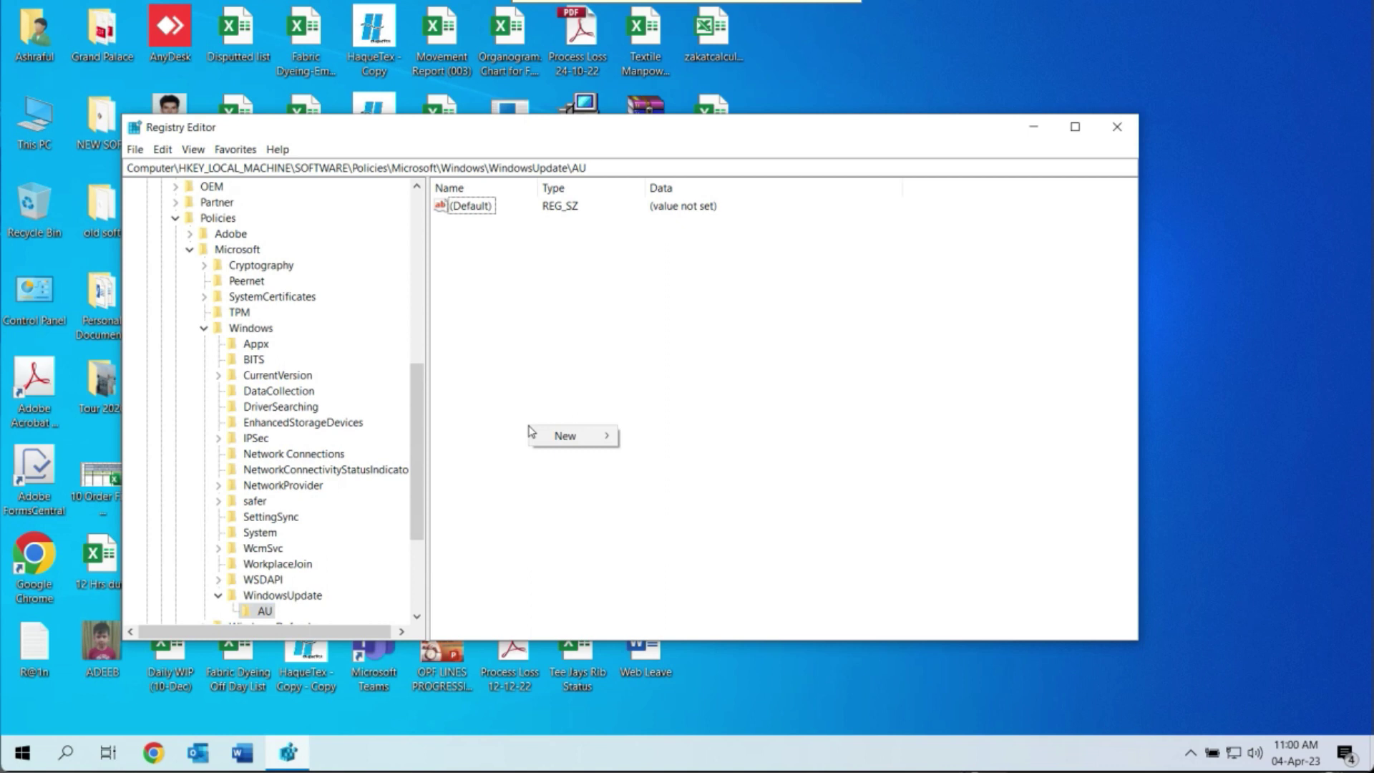
{"action": "mouse_move", "coordinate": [578, 438]}
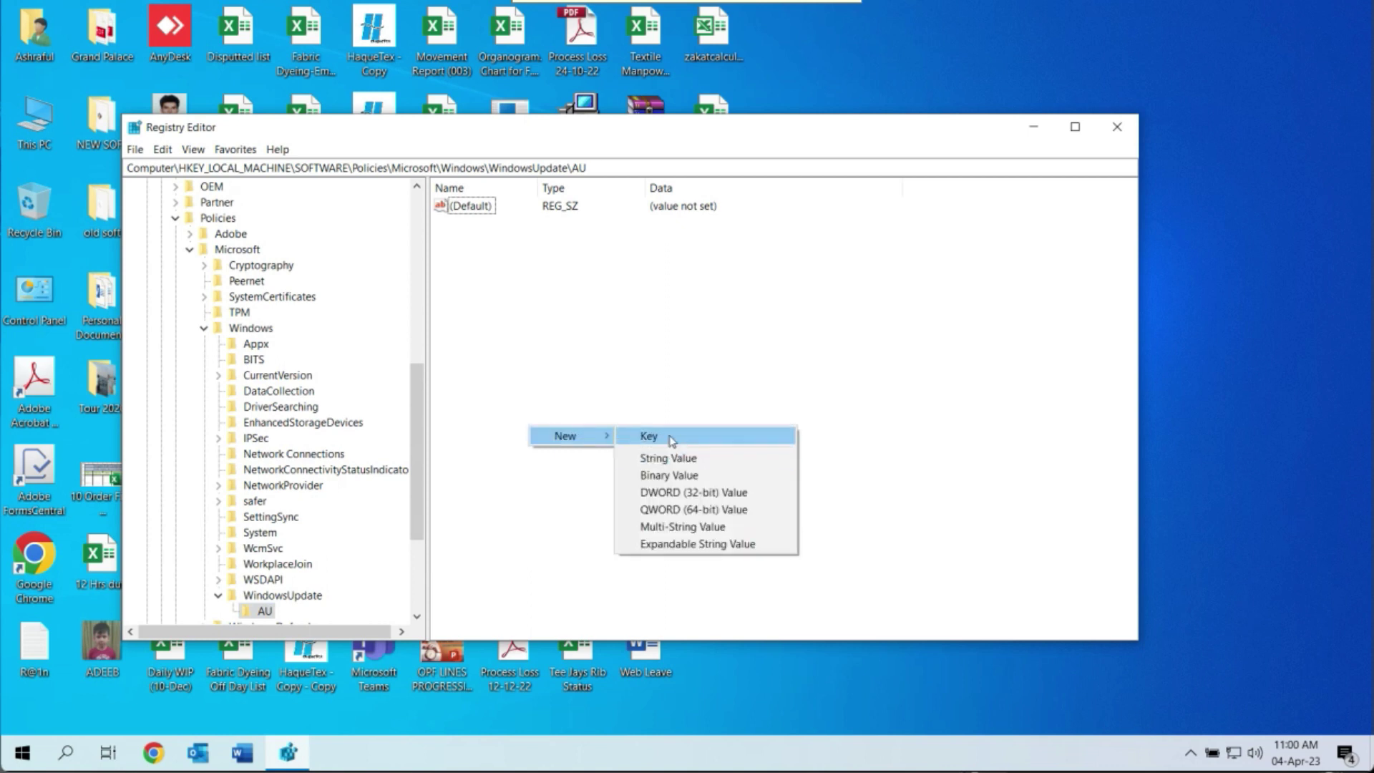
{"action": "left_click", "coordinate": [686, 497]}
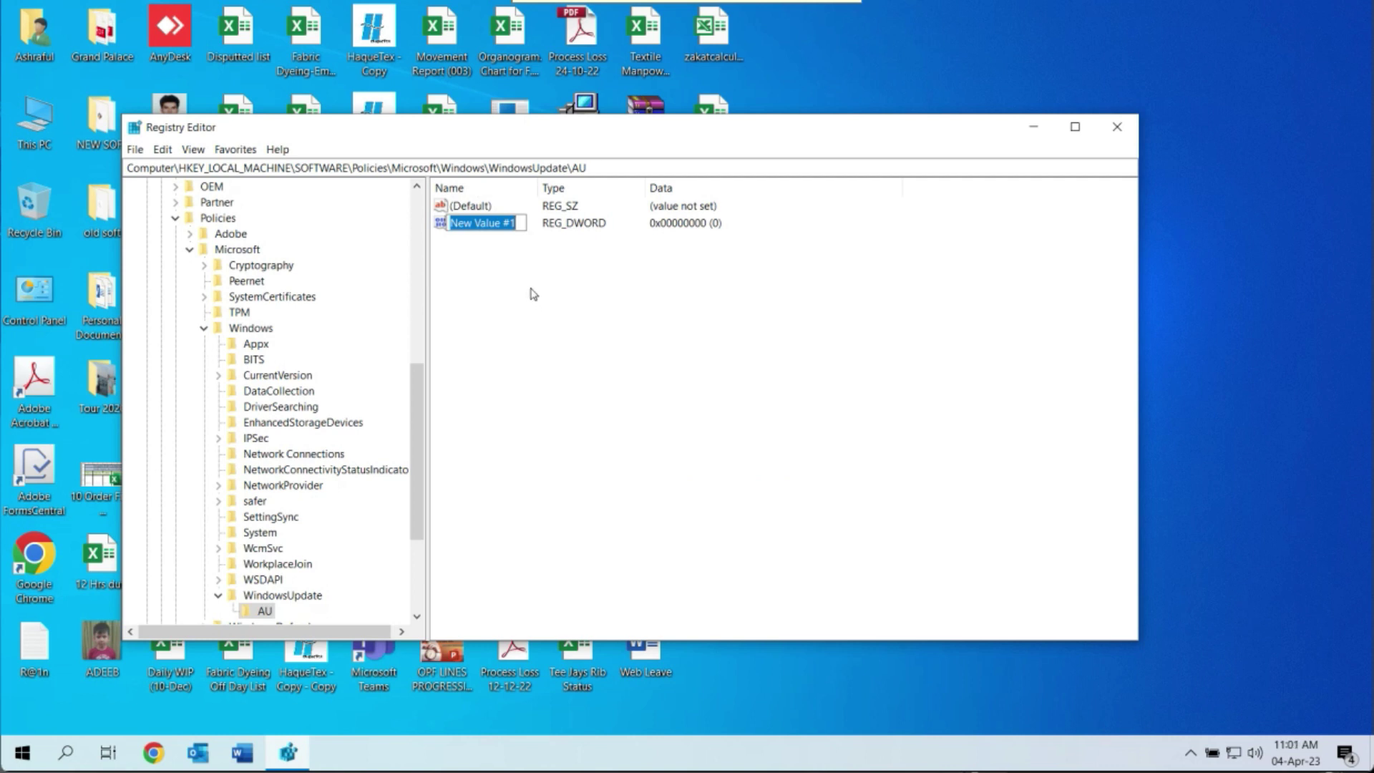
{"action": "type", "text": "No"}
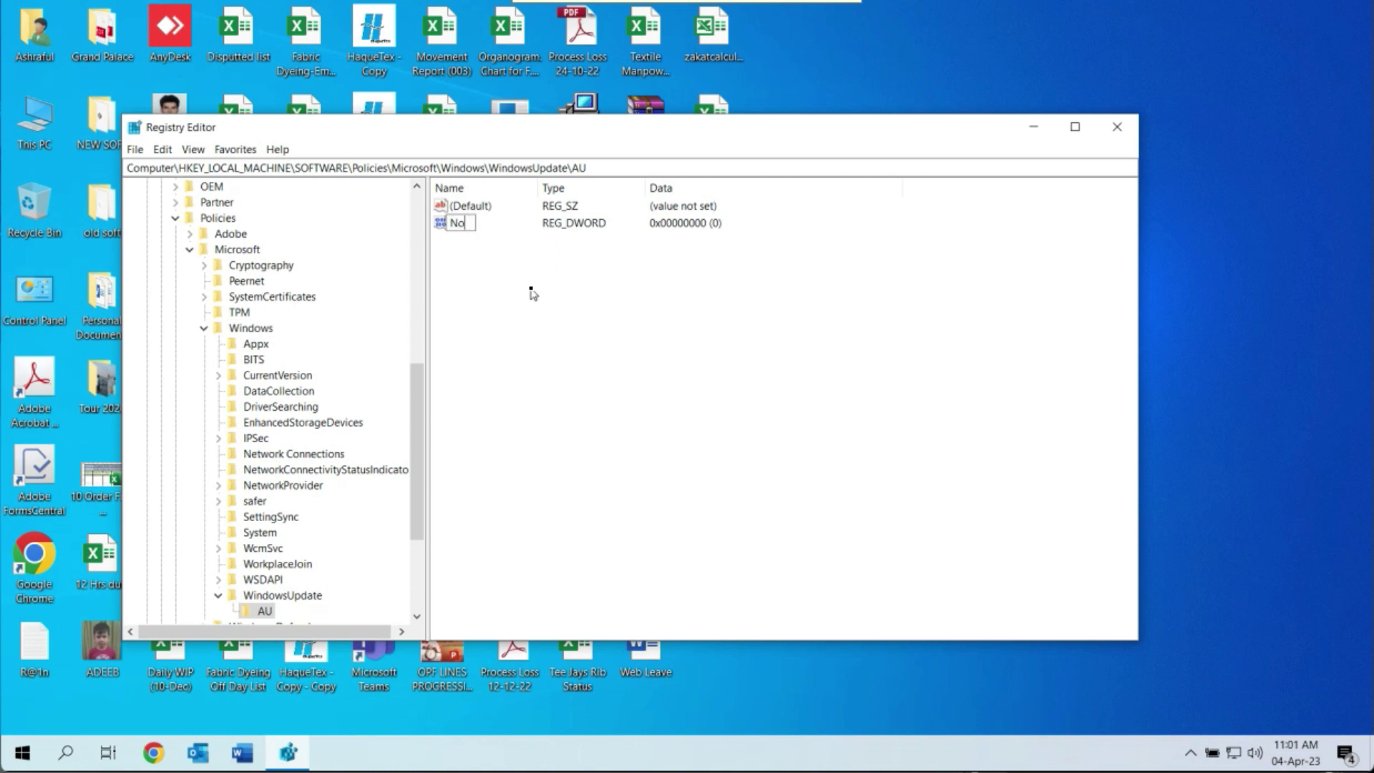
{"action": "type", "text": "Auto"}
{"action": "type", "text": "Update"}
{"action": "key", "text": "Return"}
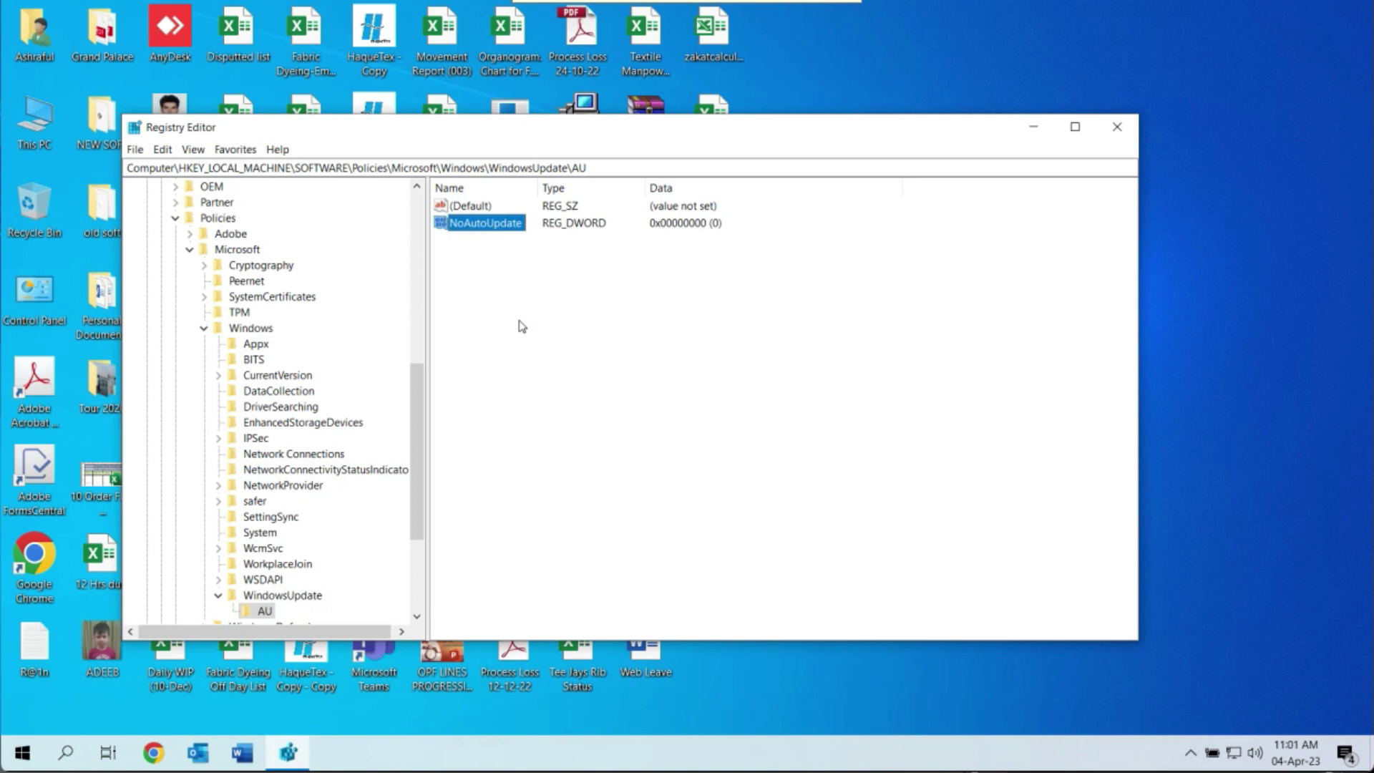
{"action": "left_click", "coordinate": [521, 336]}
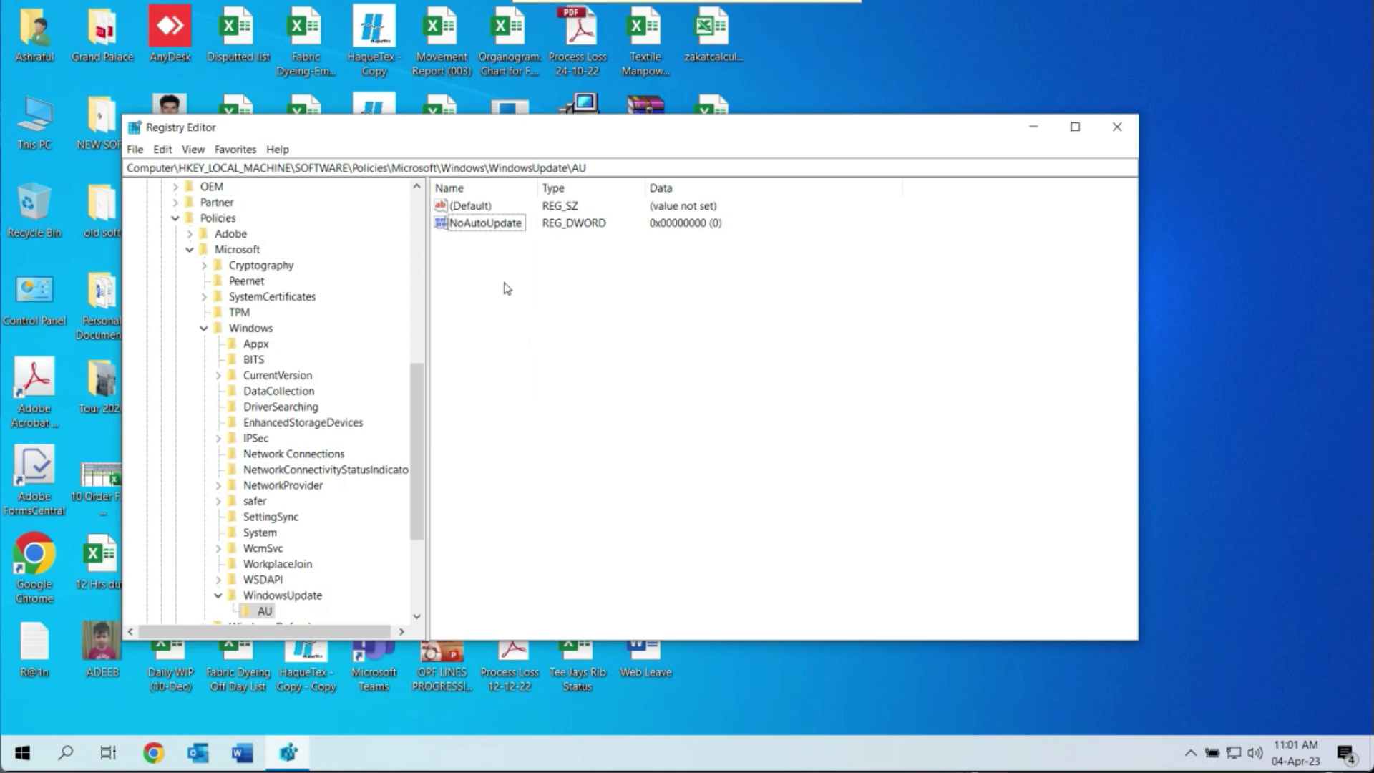
- Set the value data of NoAutoUpdate to 1
{"action": "double_click", "coordinate": [499, 223]}
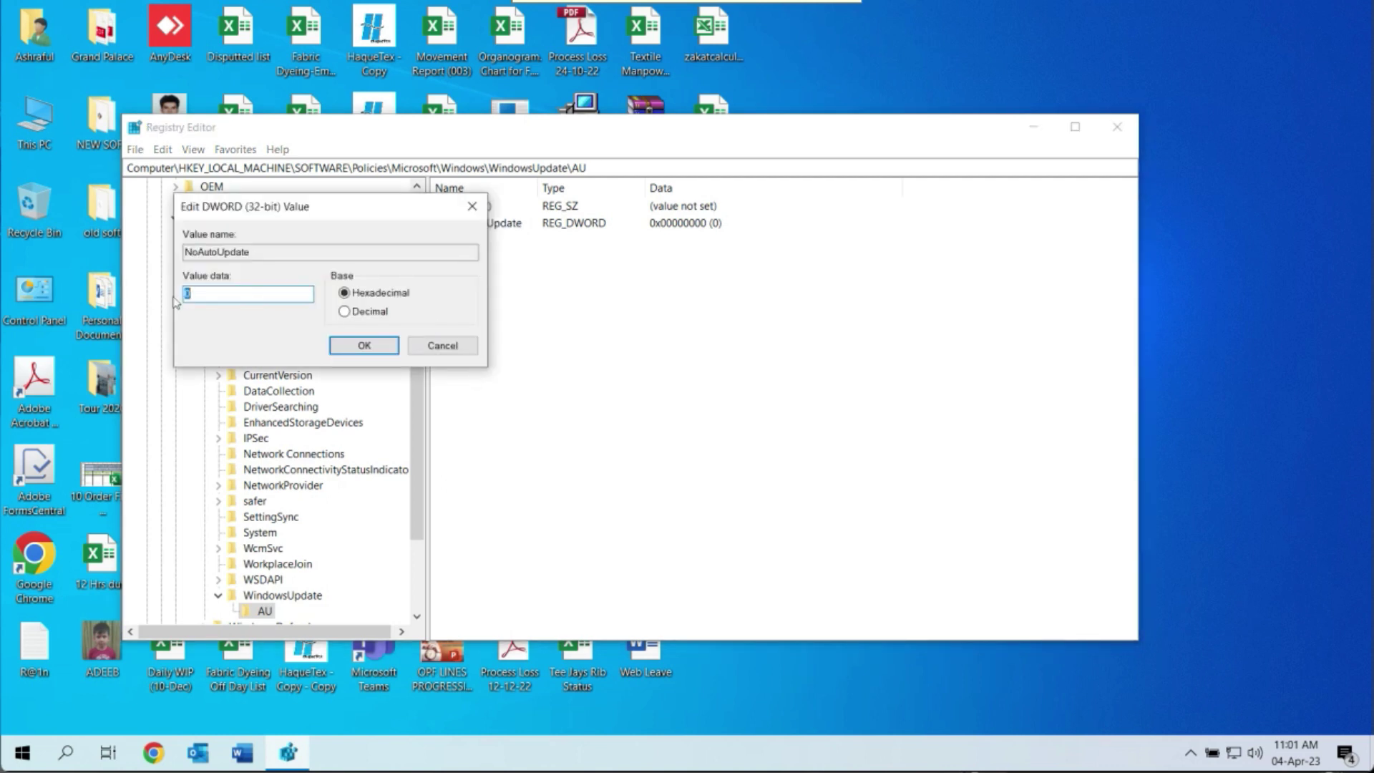
{"action": "type", "text": "1"}
{"action": "left_click", "coordinate": [363, 347]}
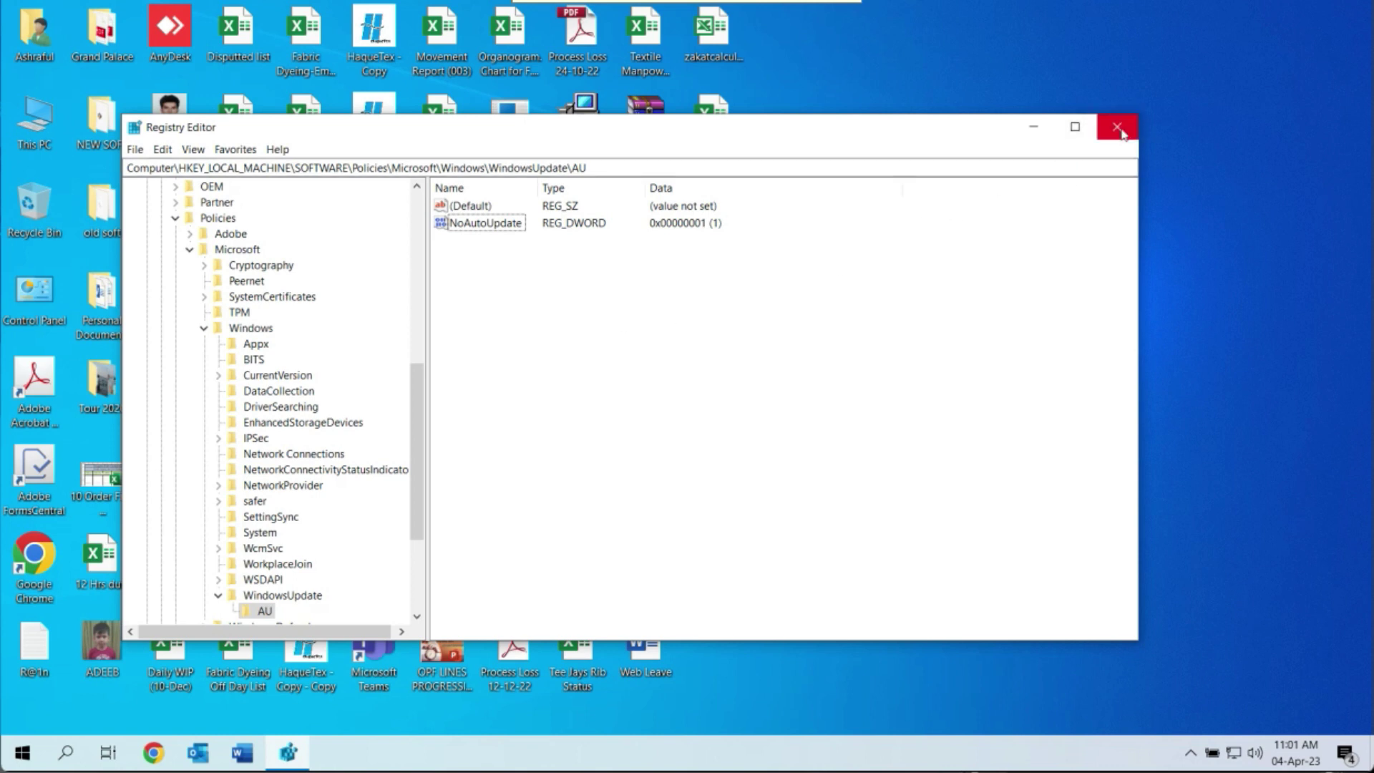
- Close Registry Editor and refresh the desktop
{"action": "left_click", "coordinate": [1118, 128]}
{"action": "right_click", "coordinate": [1027, 281]}
{"action": "right_click", "coordinate": [918, 214]}
{"action": "left_click", "coordinate": [958, 269]}
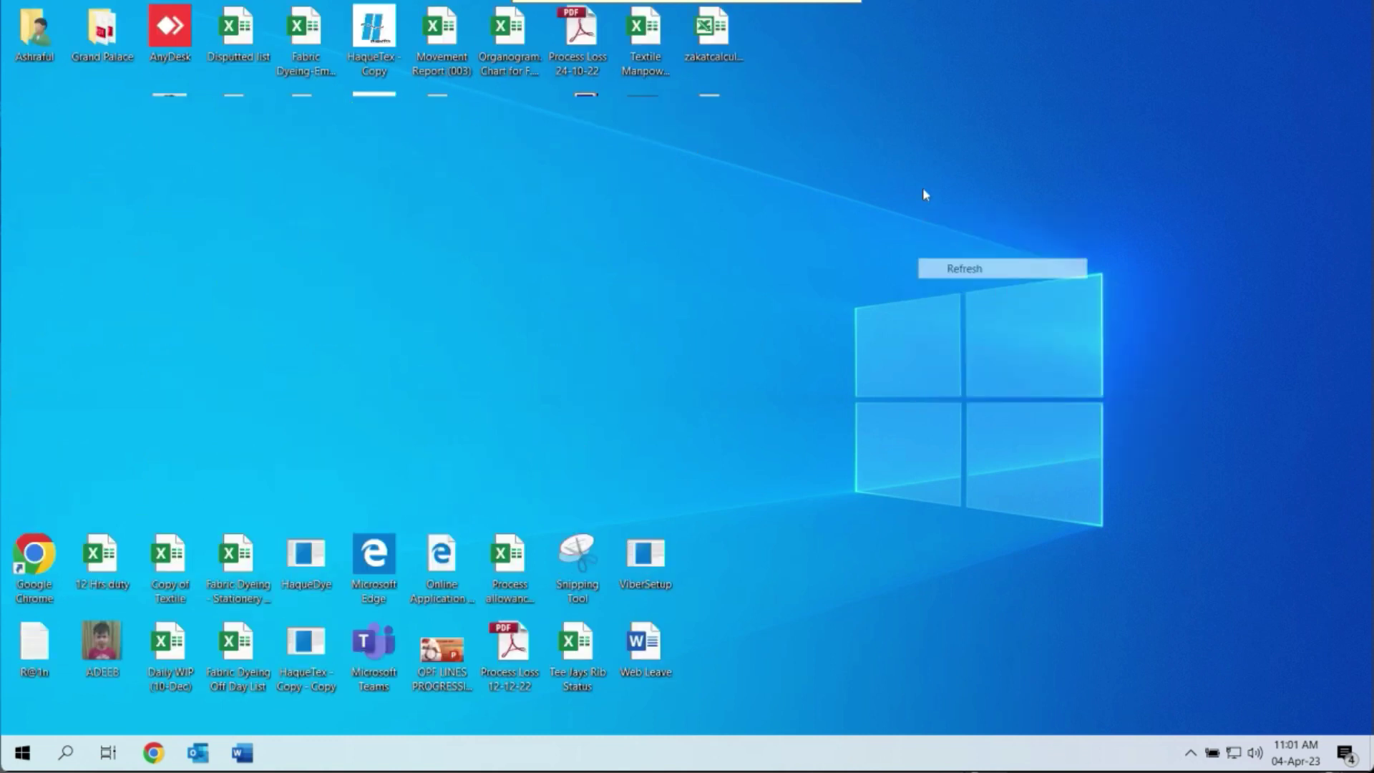